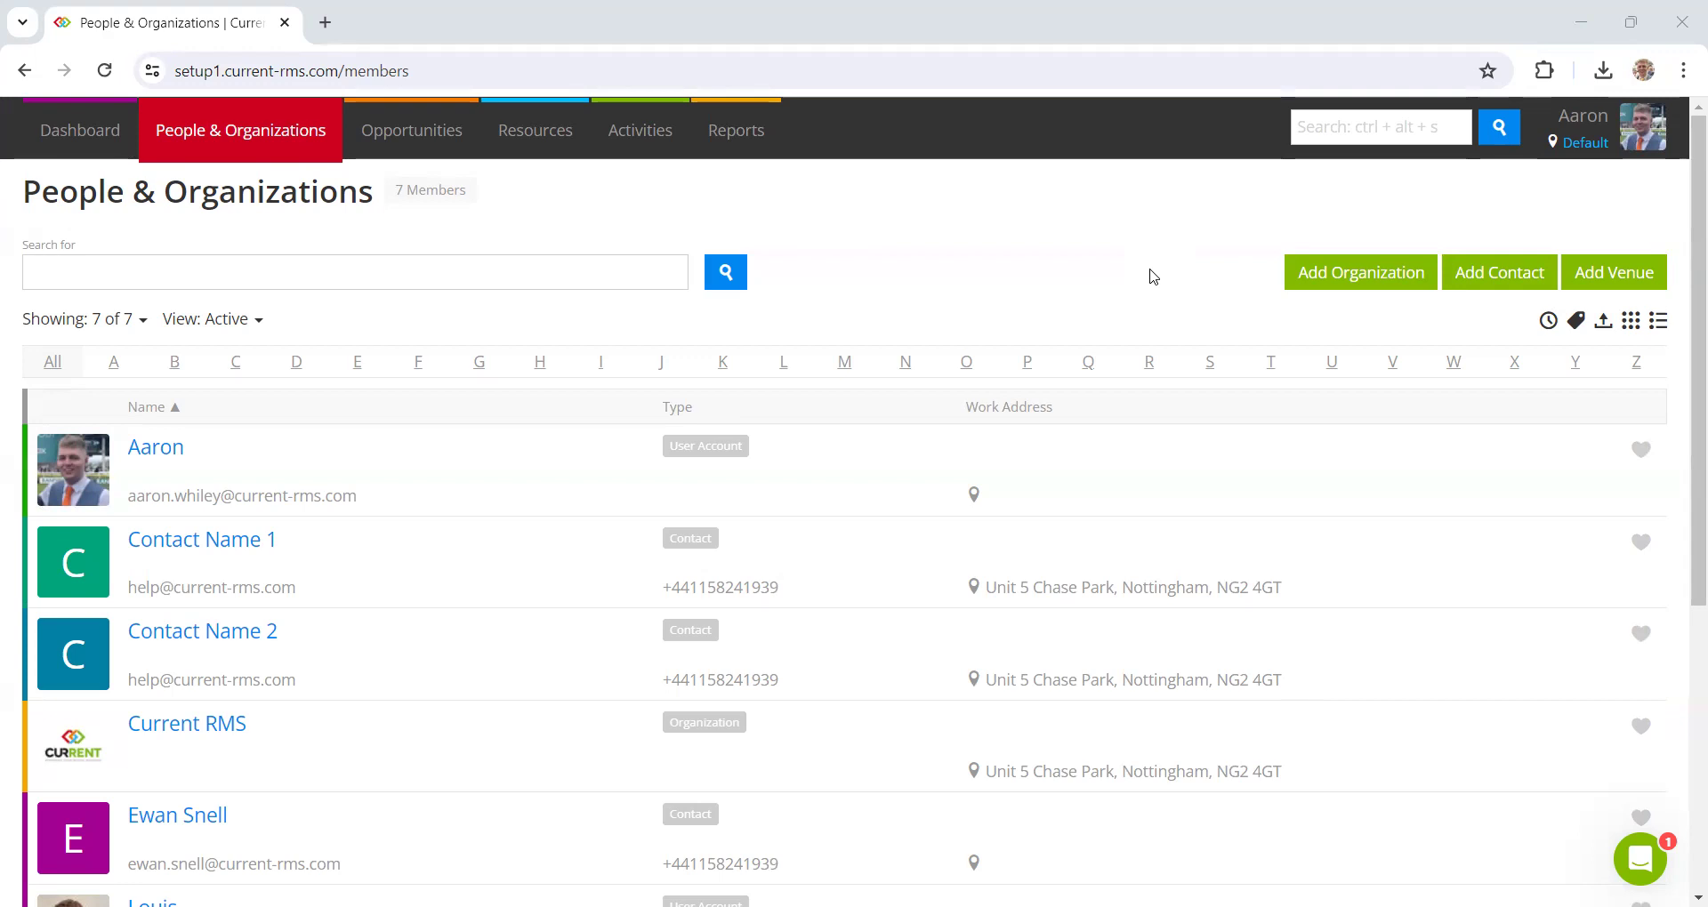
Step: Go to System Setup > Integrations and open the QuickBooks integration settings
click(1637, 141)
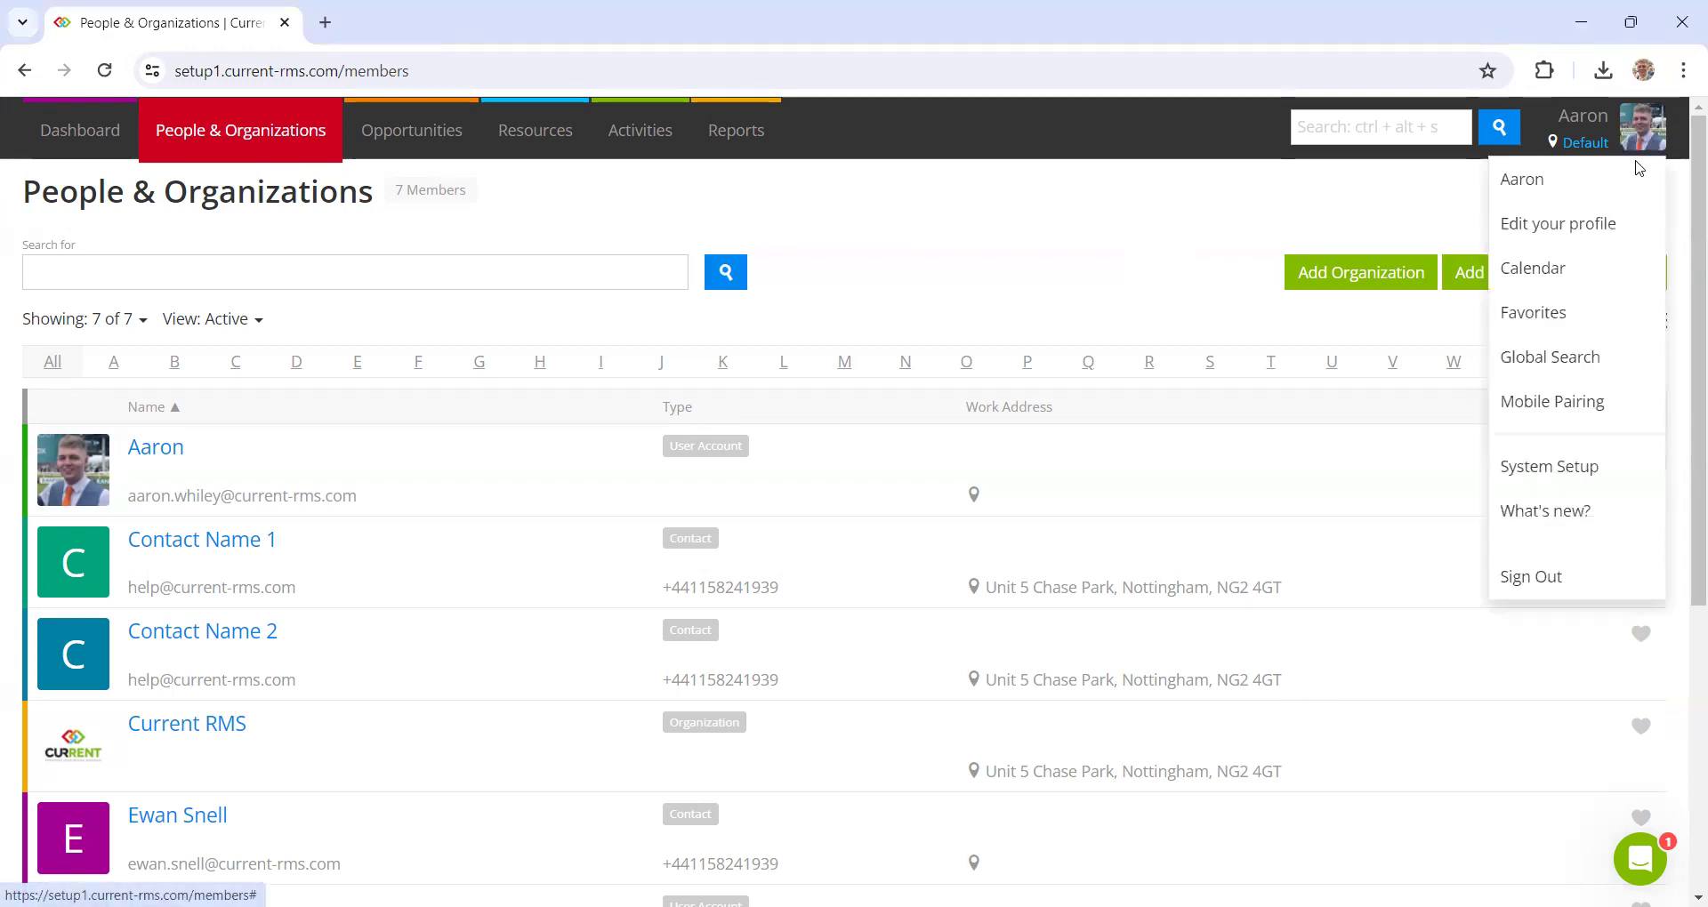
click(1576, 471)
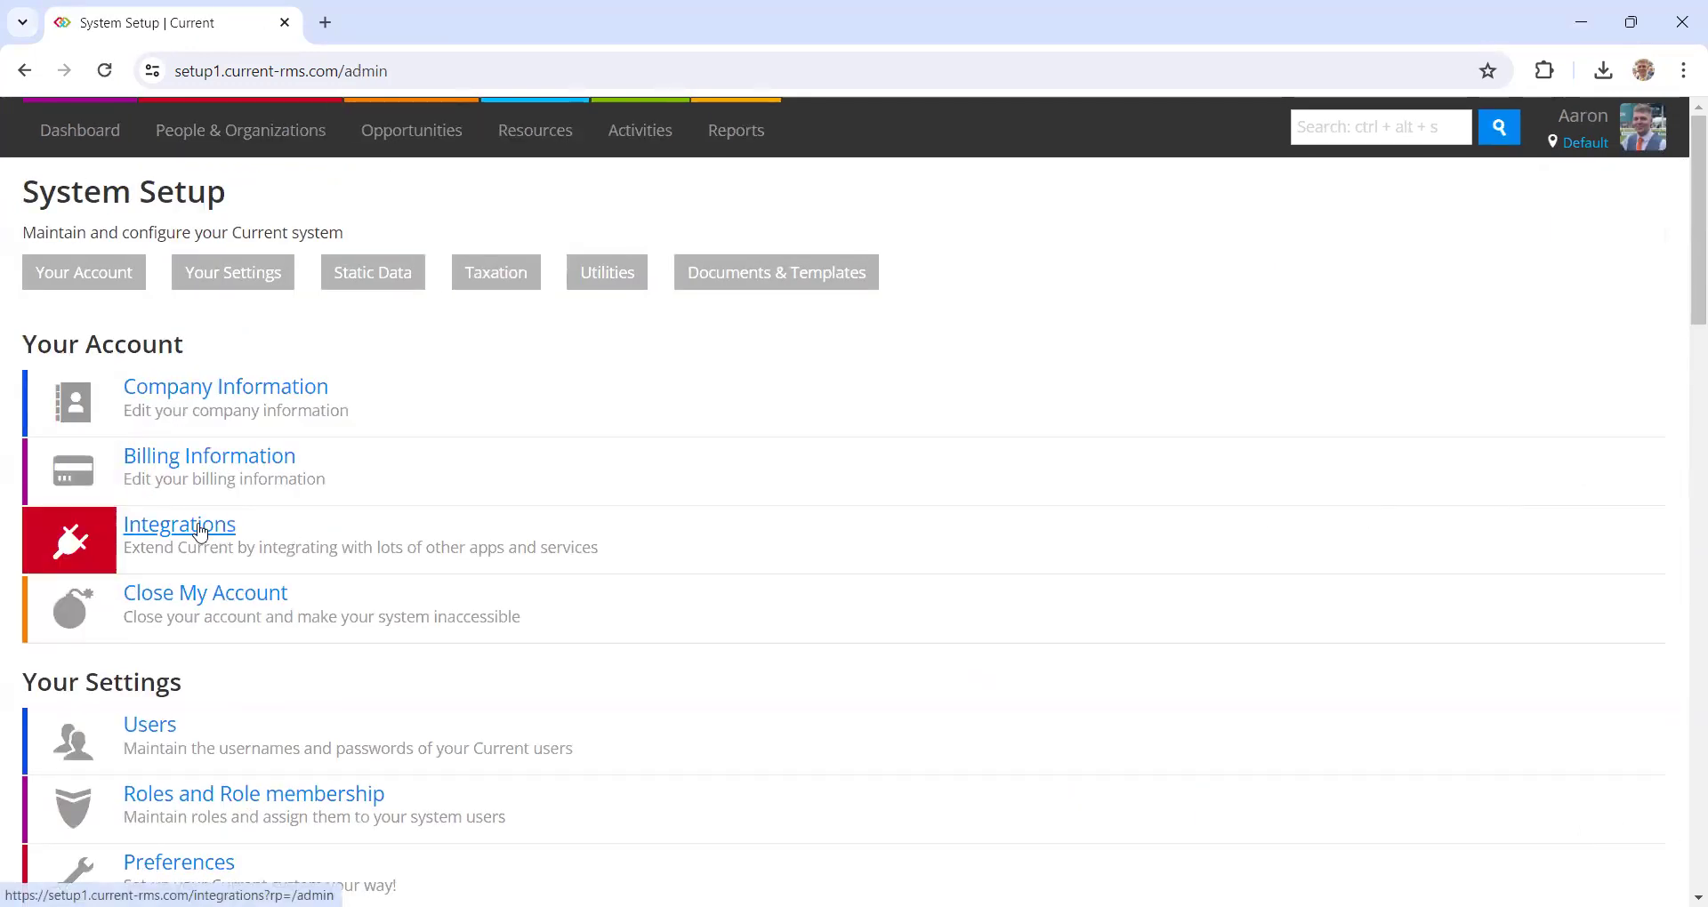
click(199, 531)
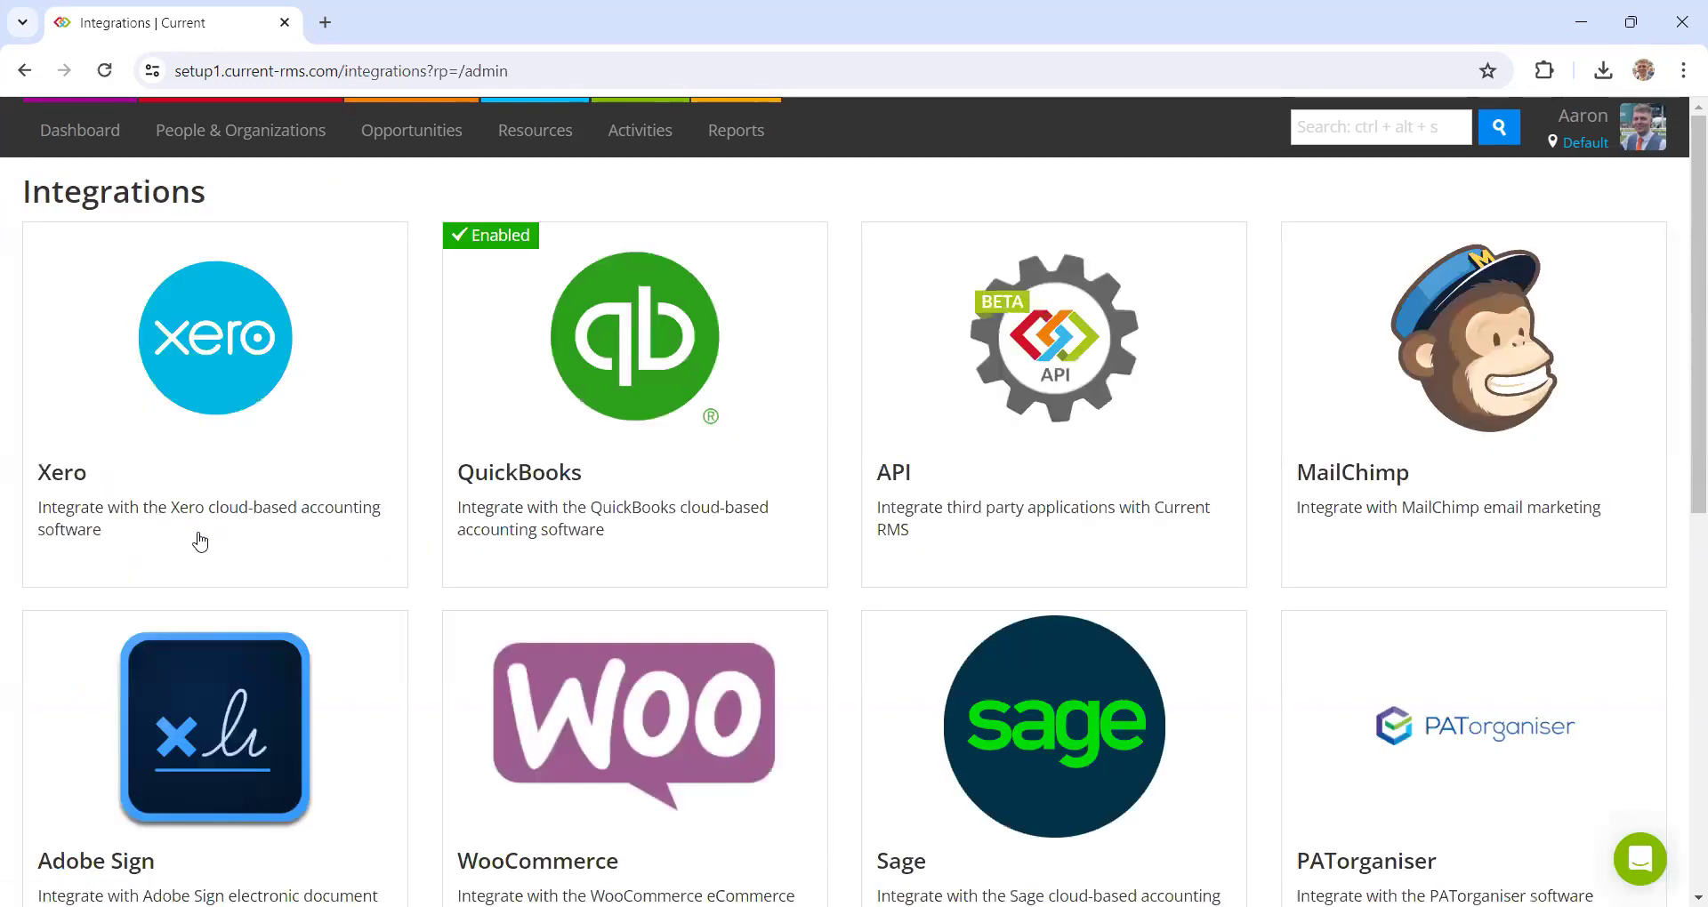
click(710, 410)
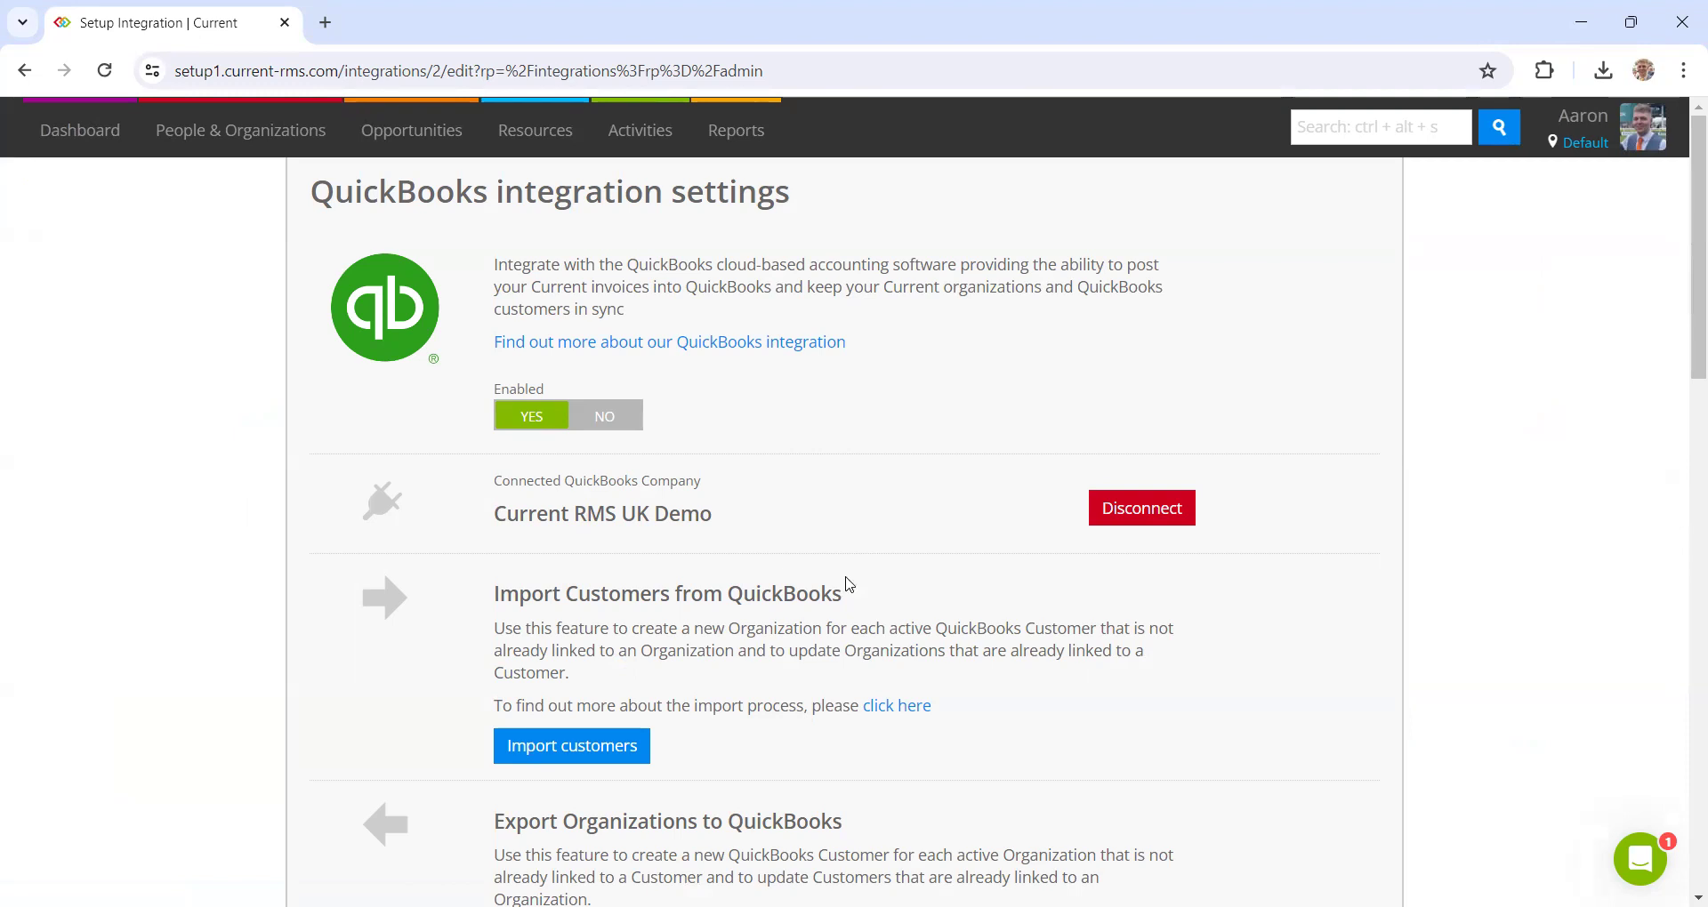
Step: Start the QuickBooks customer import, confirm it, and return to People & Organizations
click(584, 747)
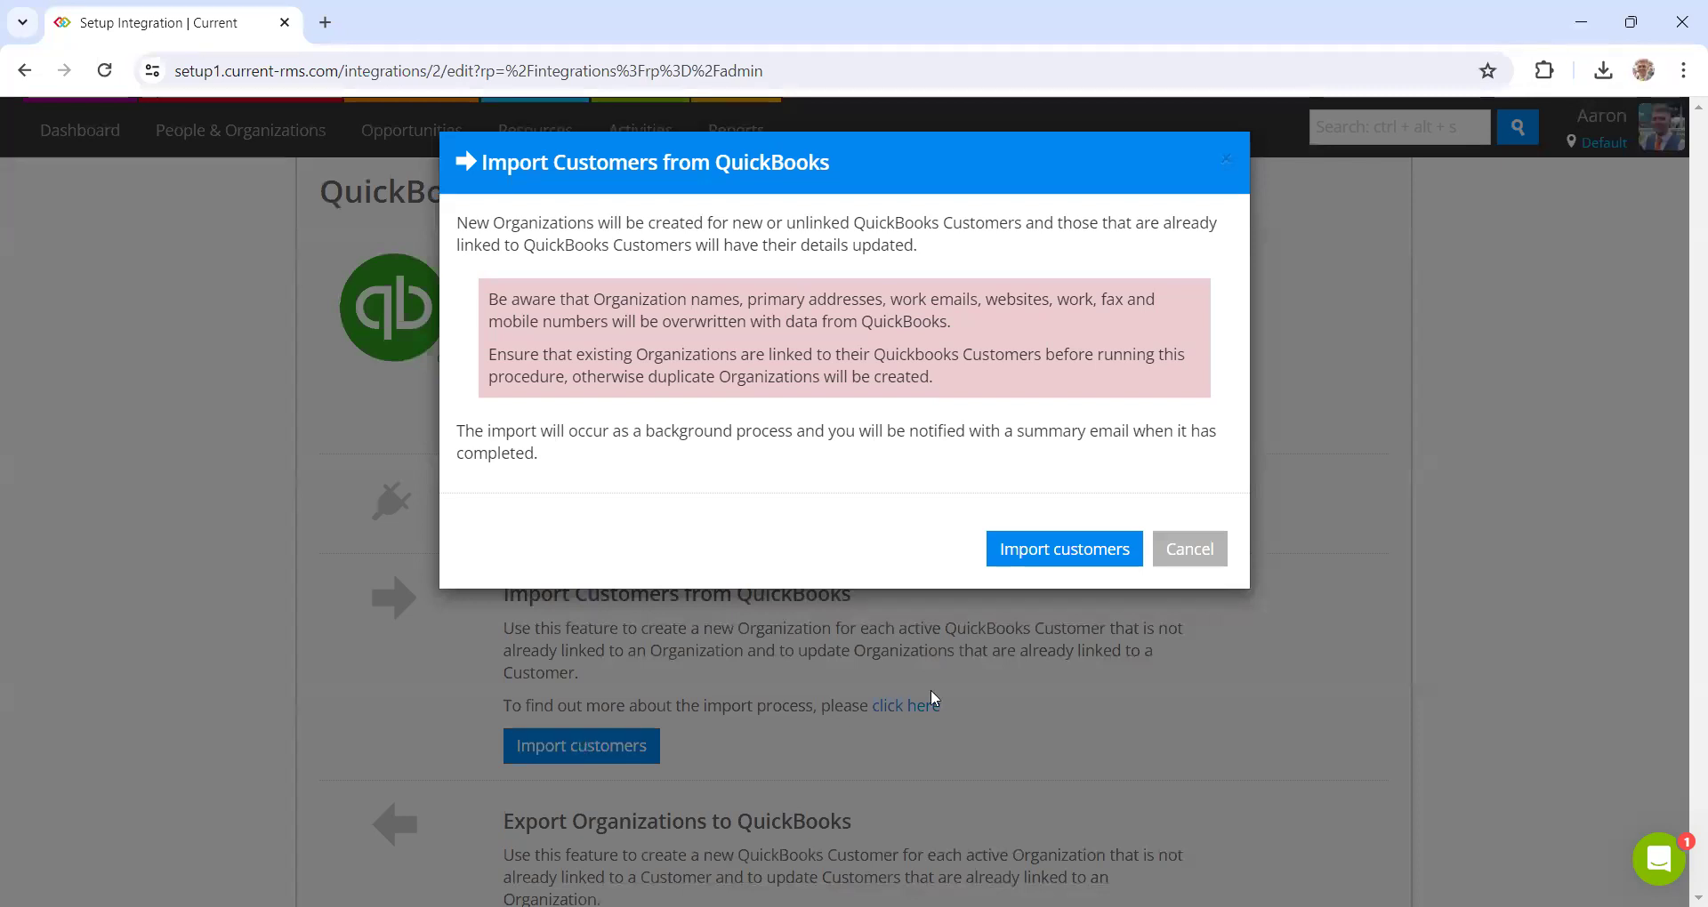
click(1081, 558)
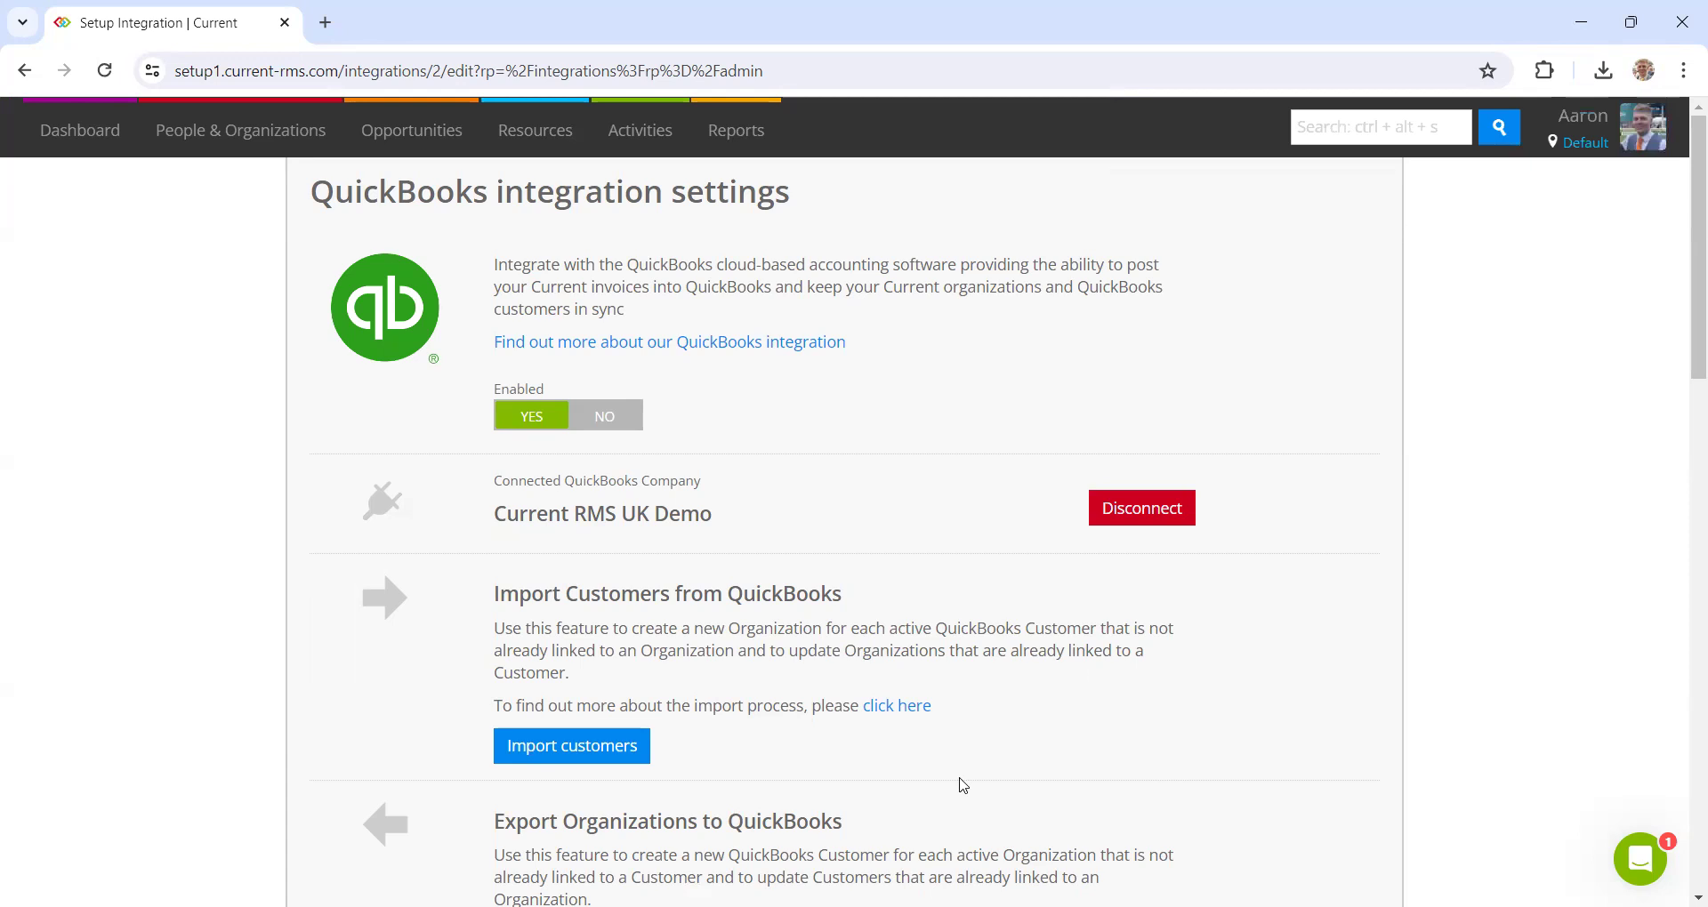
click(283, 143)
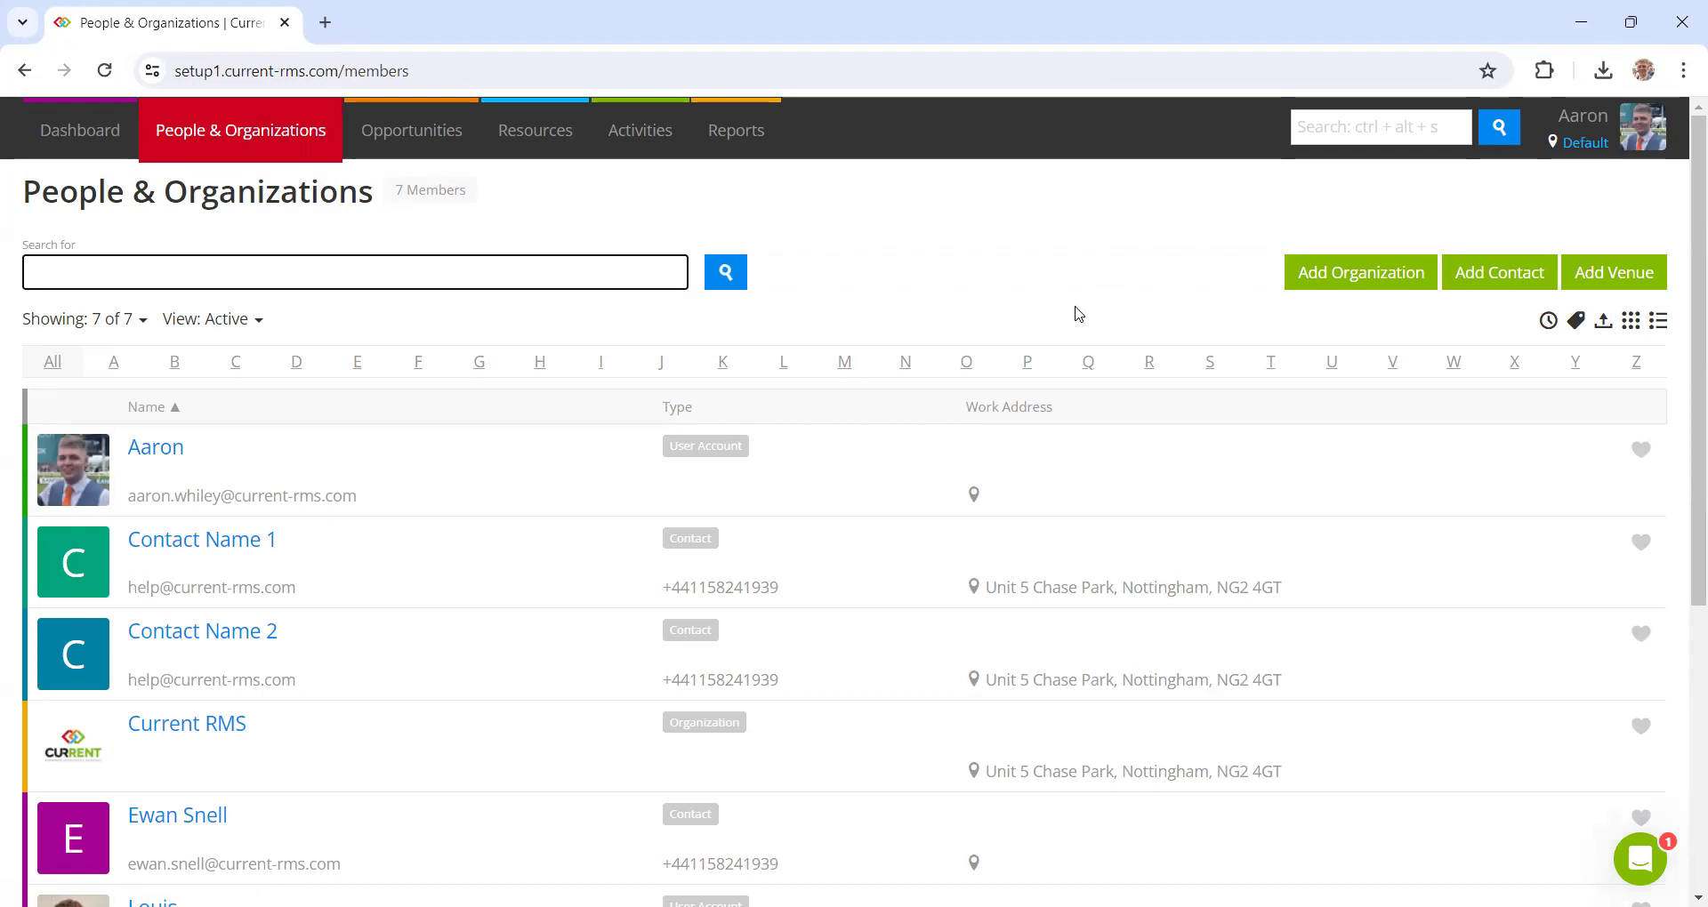
Step: Reload People & Organizations and scroll through the 381 members, including the imported organizations
click(149, 111)
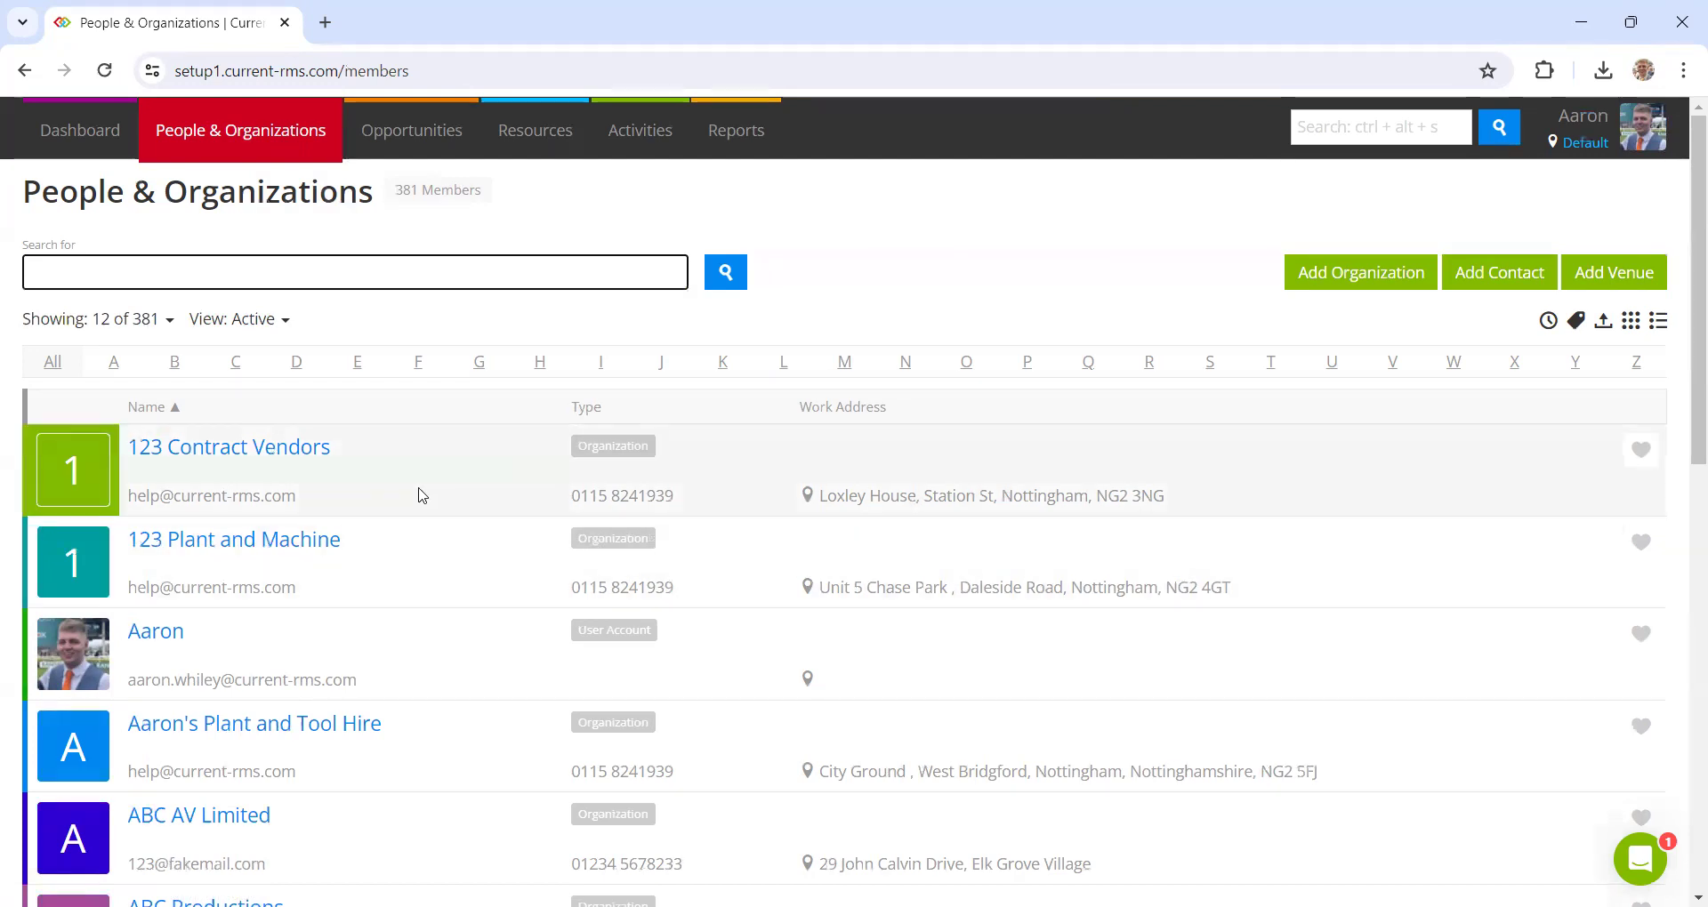
scroll(440, 569, down, 4)
scroll(440, 574, down, 2)
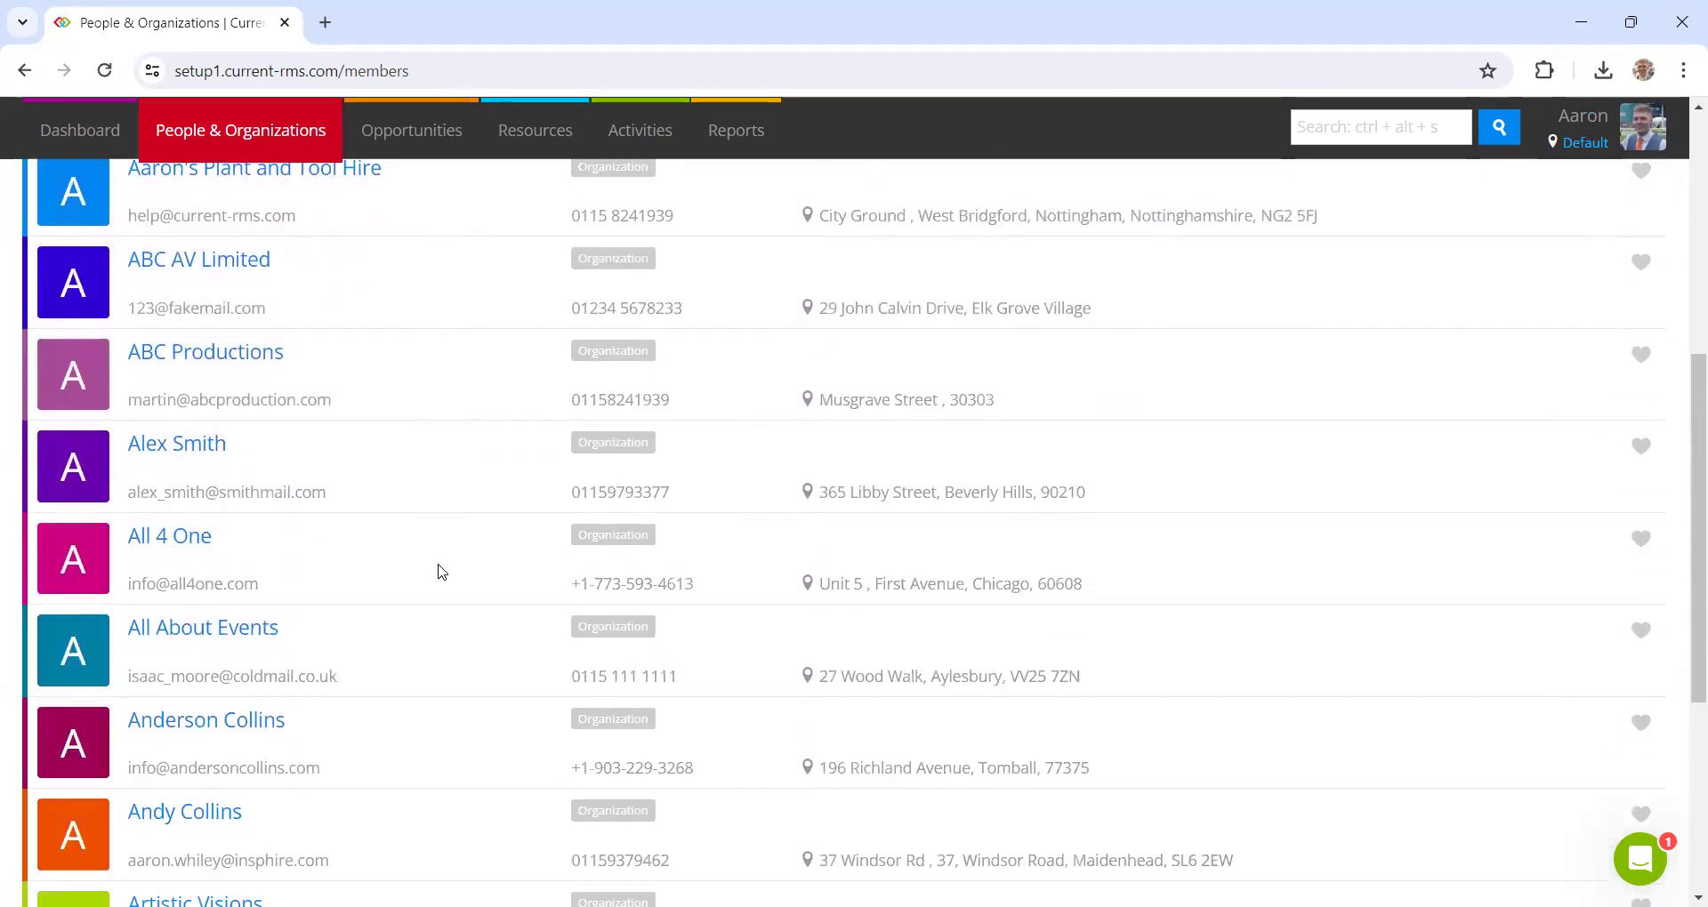
scroll(439, 574, up, 6)
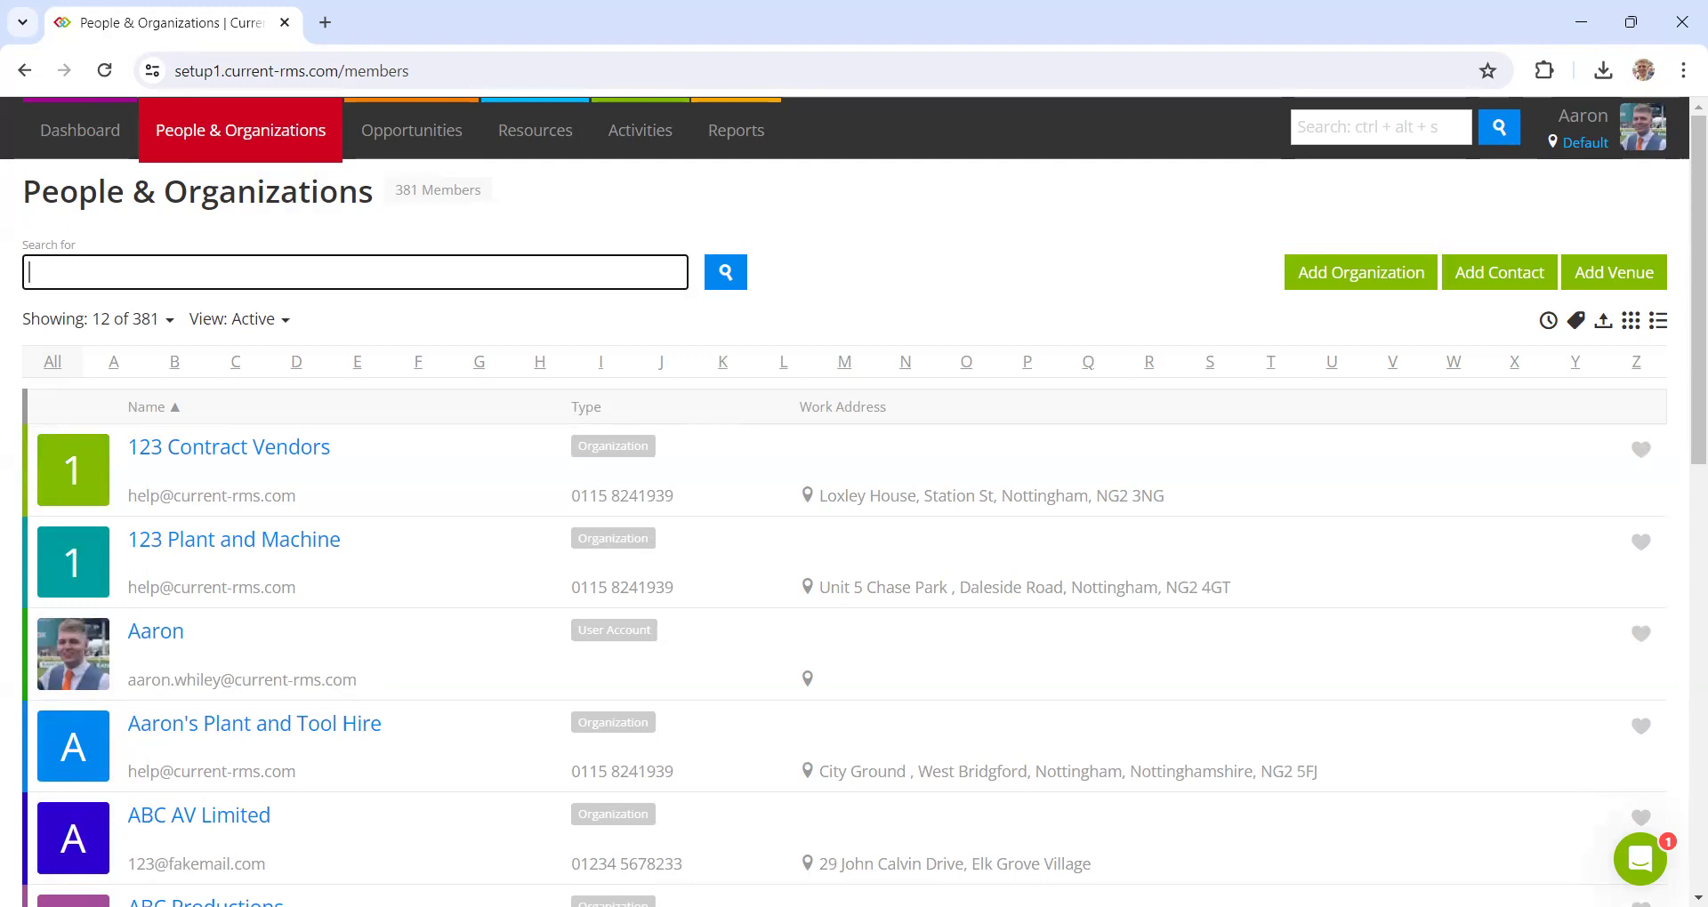
Step: Erase all 375 Organization records with password confirmation, leaving People & Organizations at 6 members
click(1626, 149)
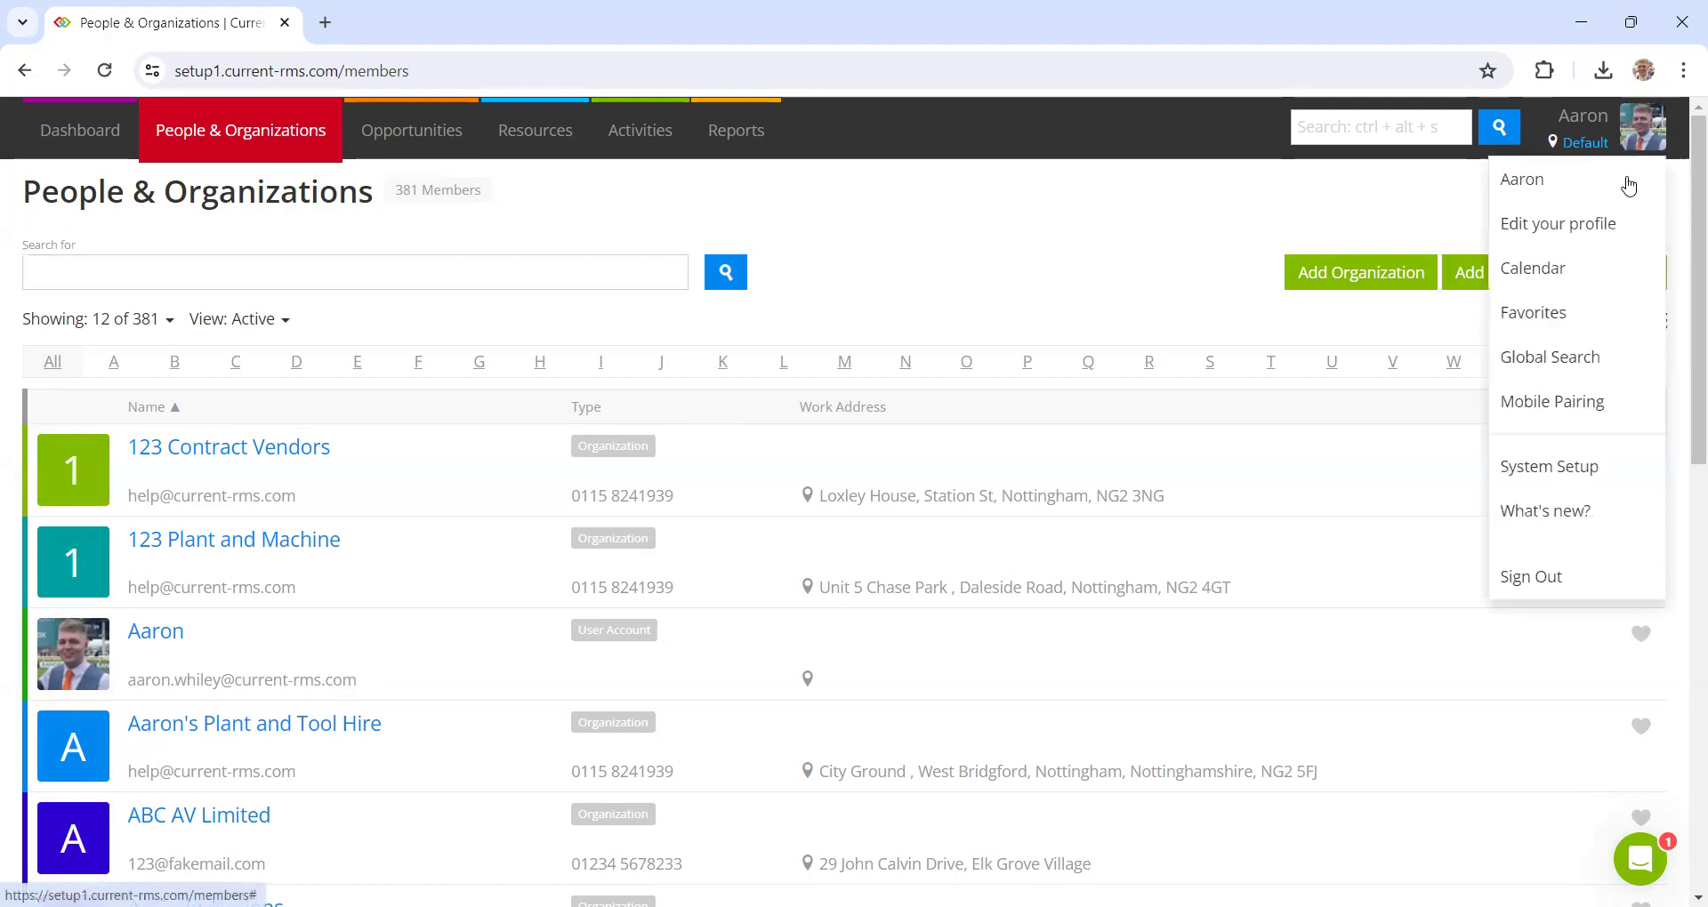
click(1572, 471)
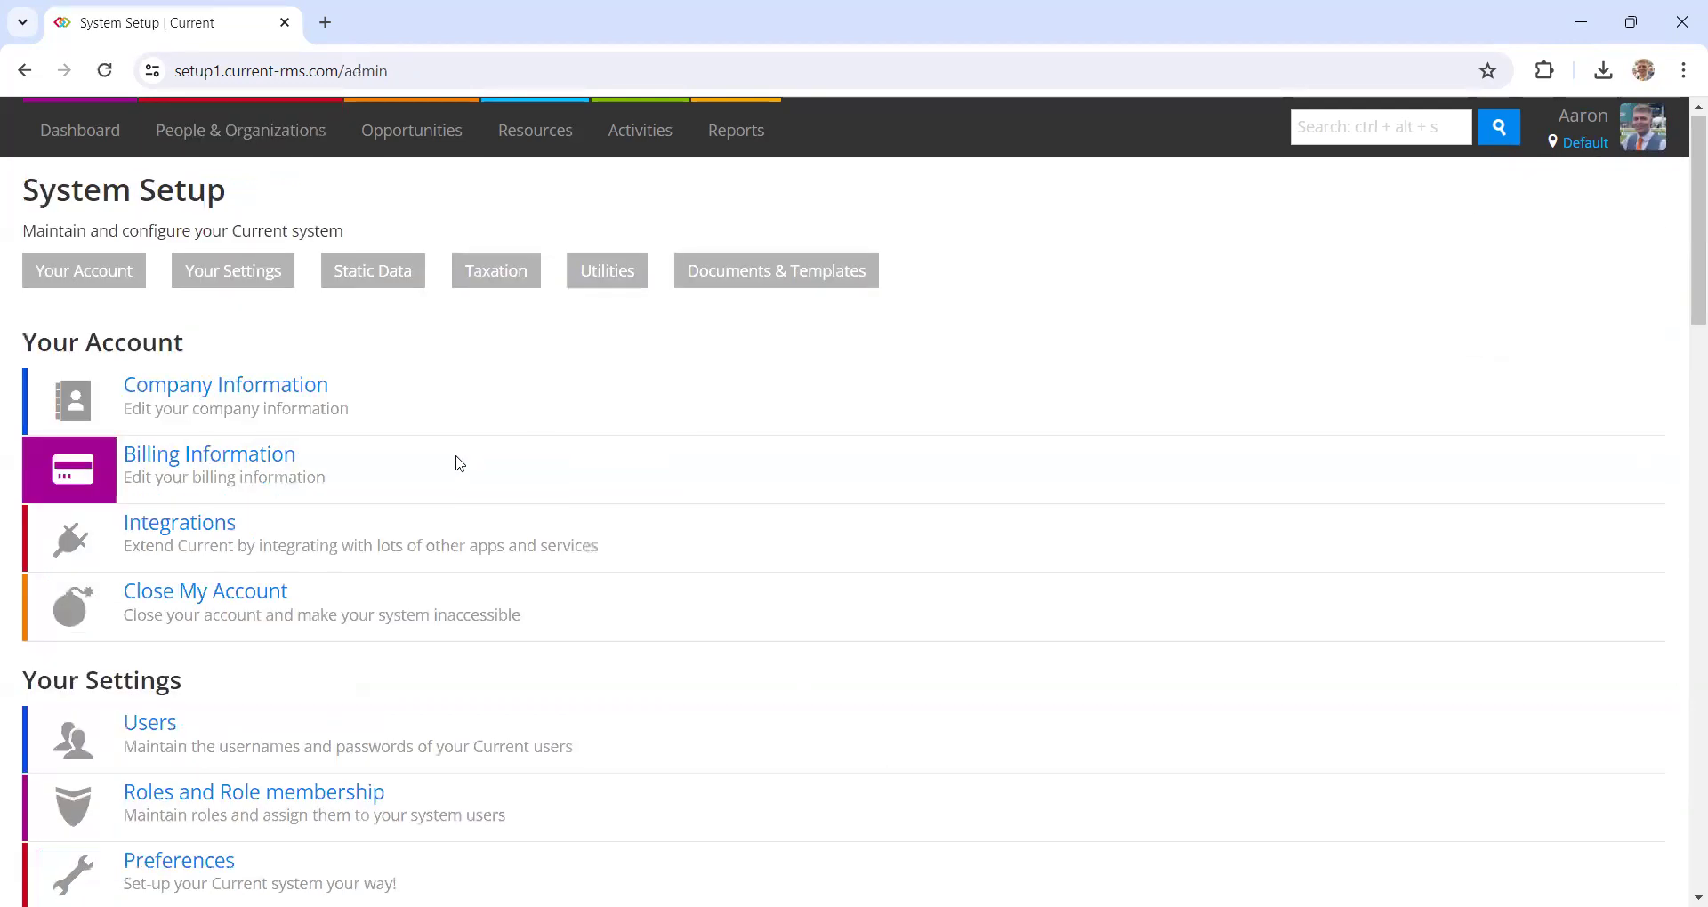
scroll(453, 460, down, 20)
scroll(445, 480, down, 6)
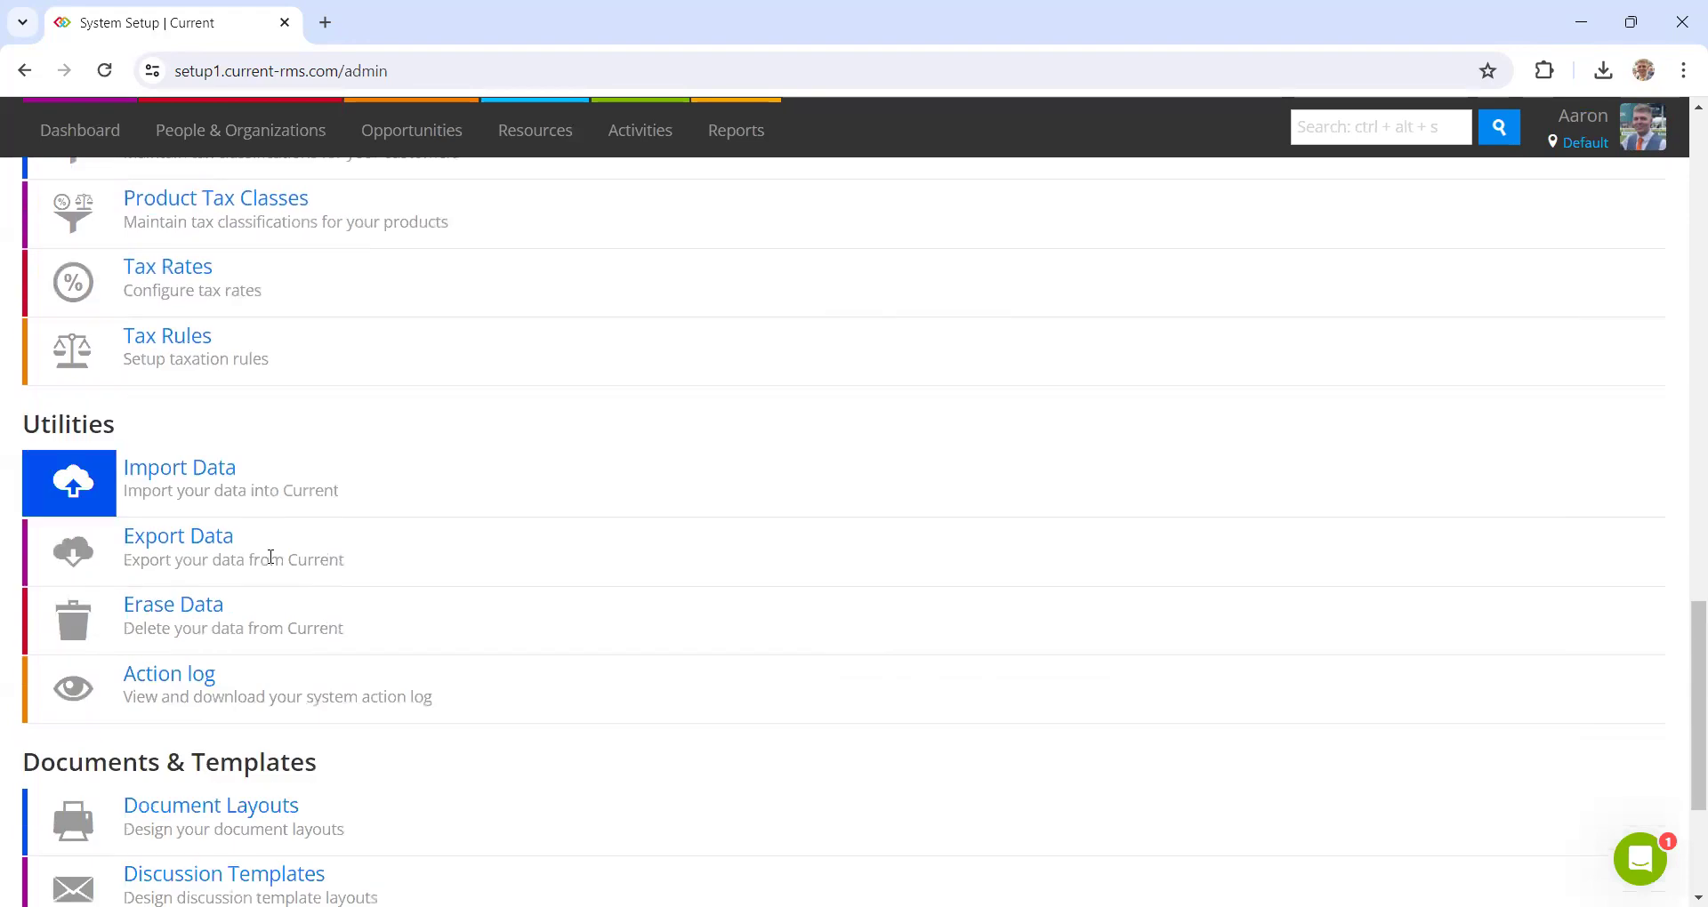
click(178, 606)
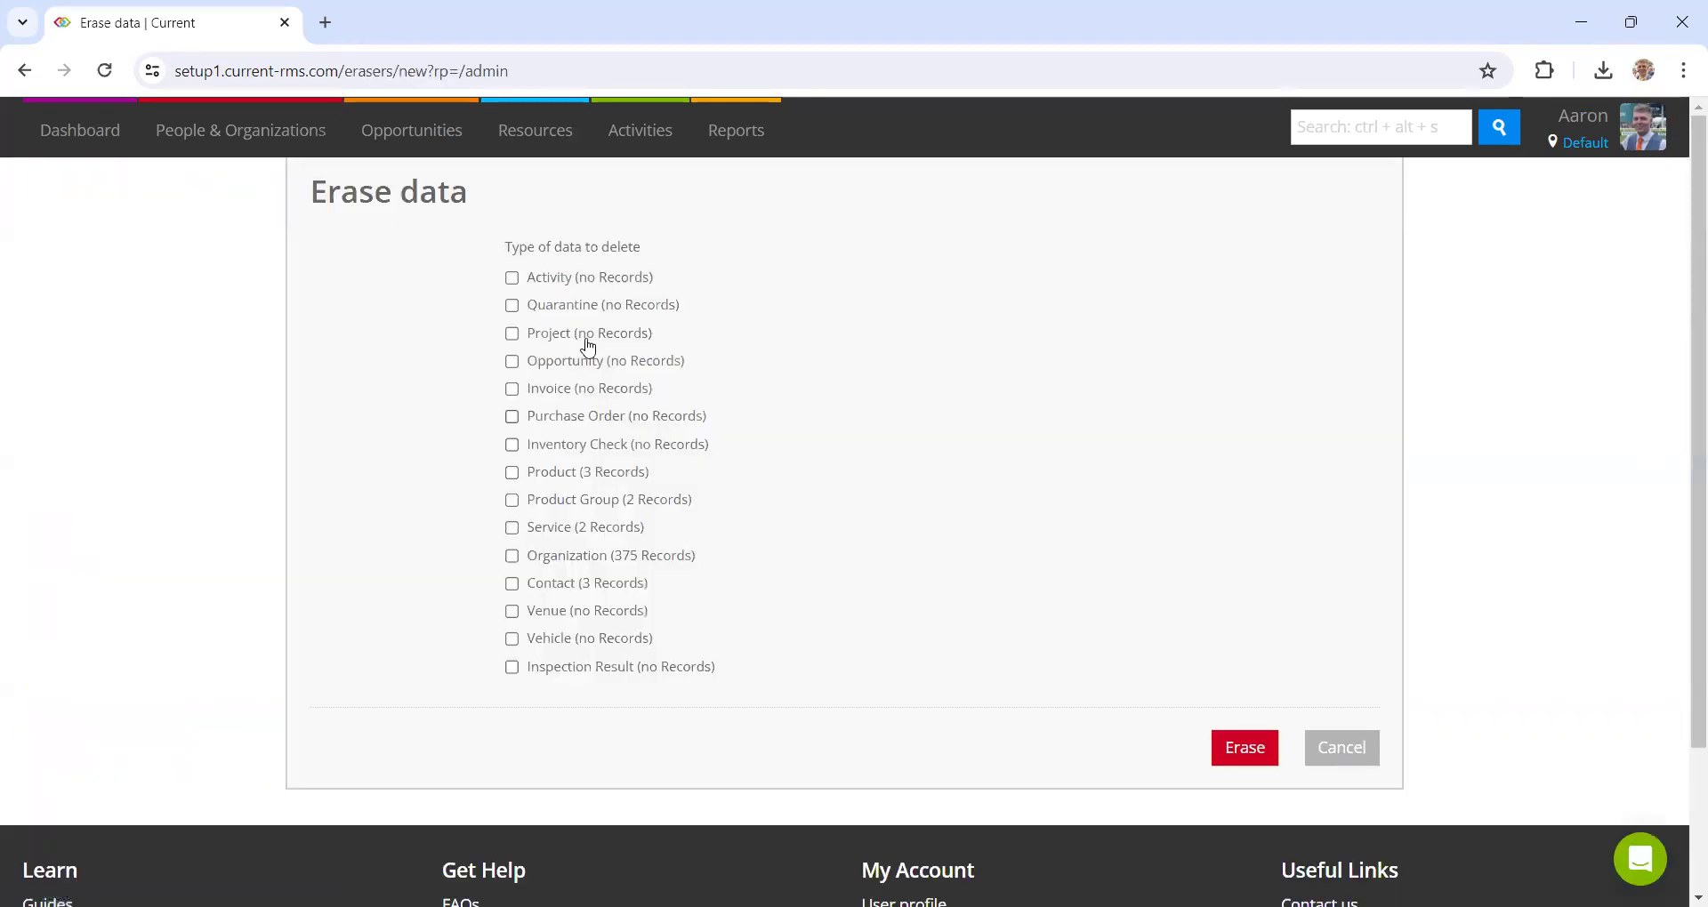
click(578, 559)
click(1243, 749)
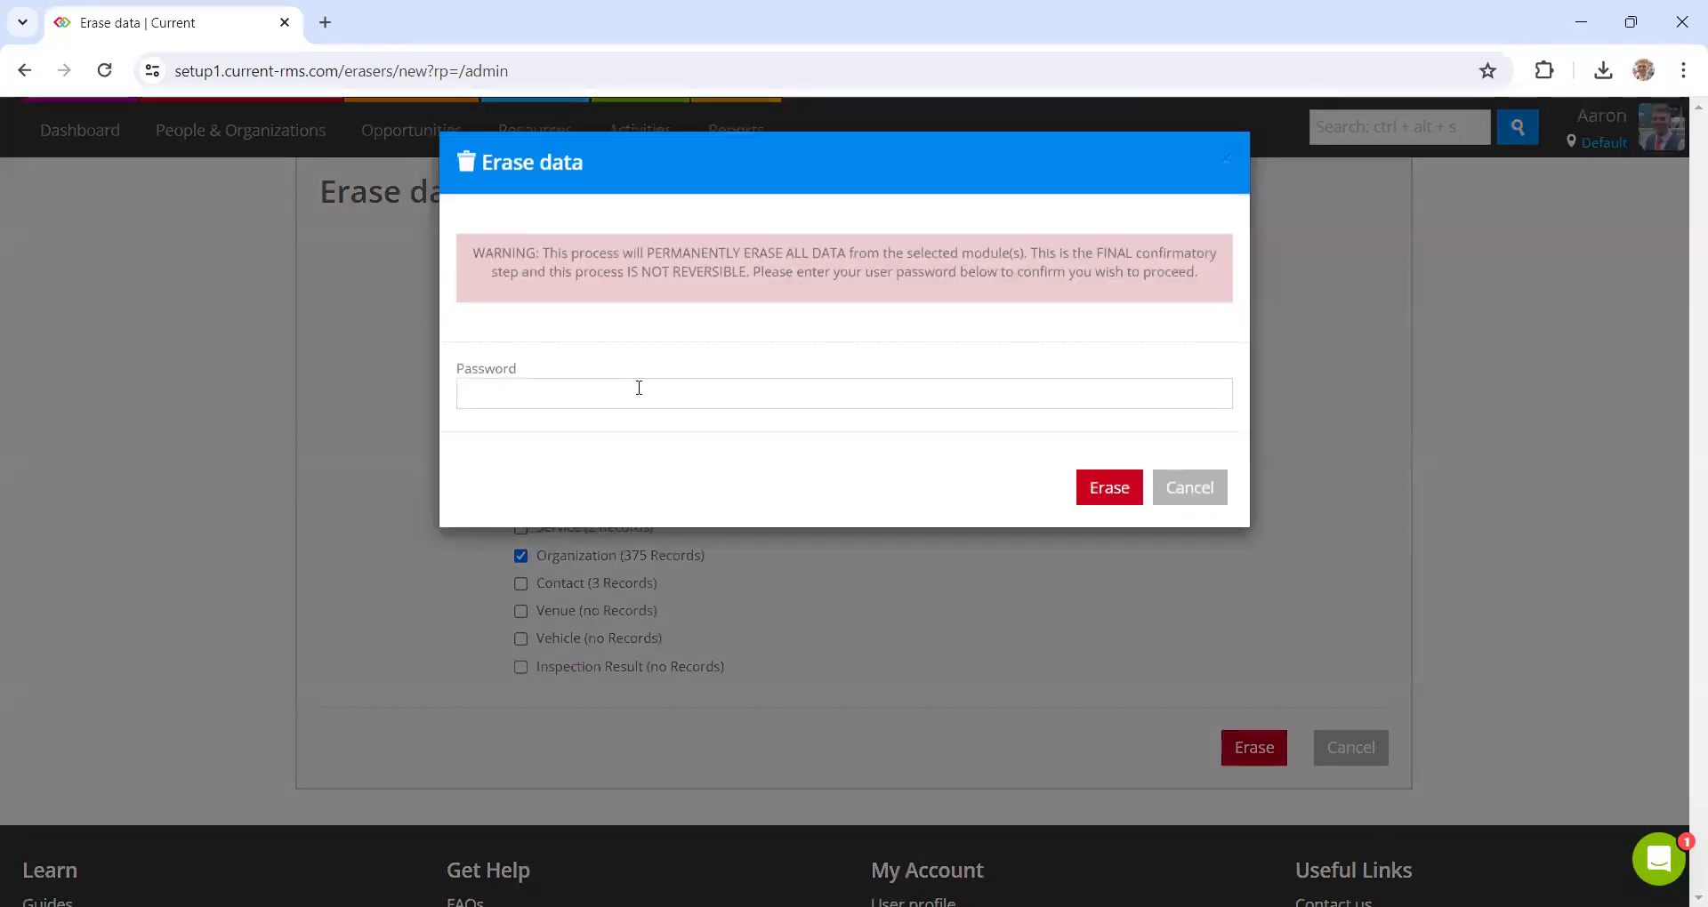
click(639, 388)
text(••••••••••)
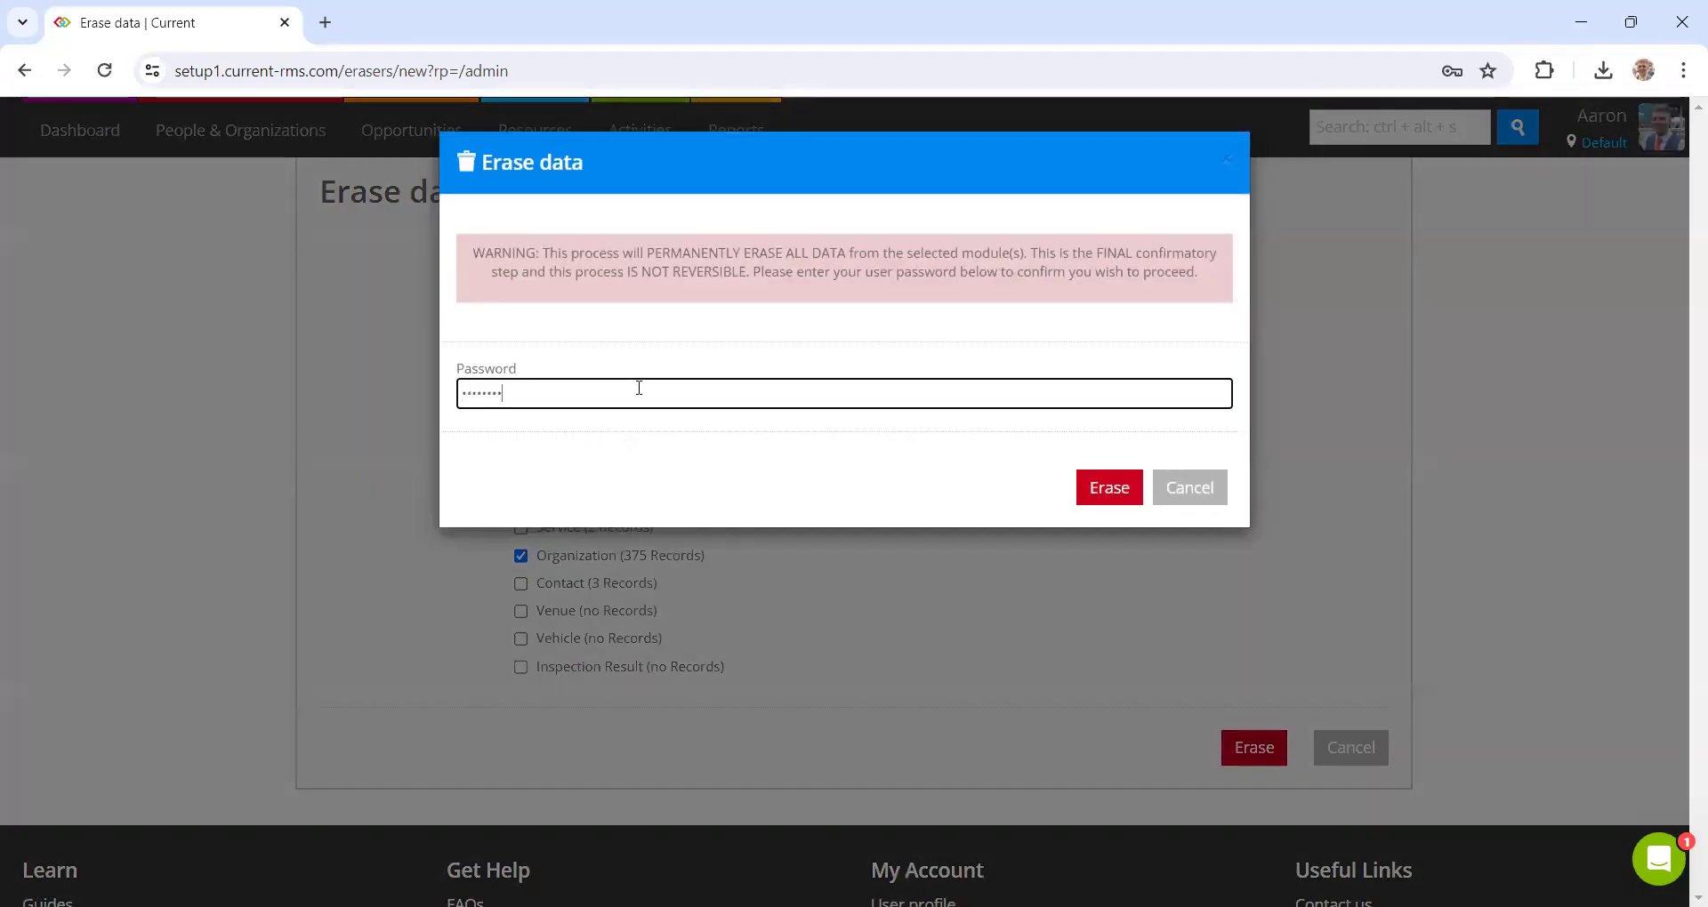
click(1112, 490)
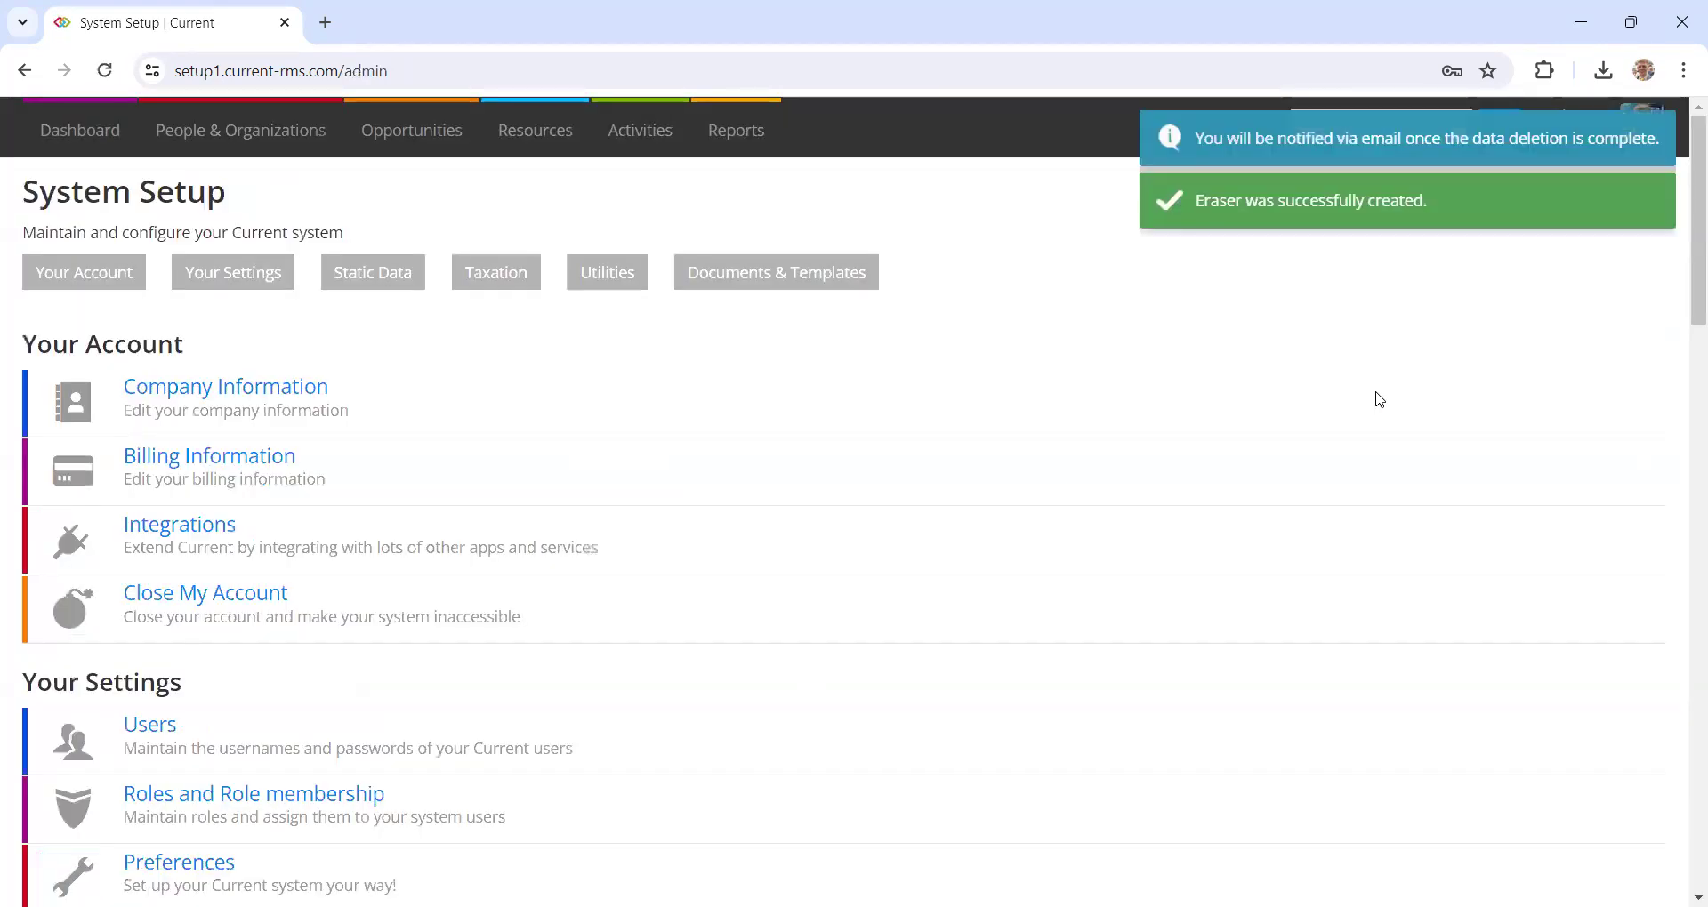
click(293, 147)
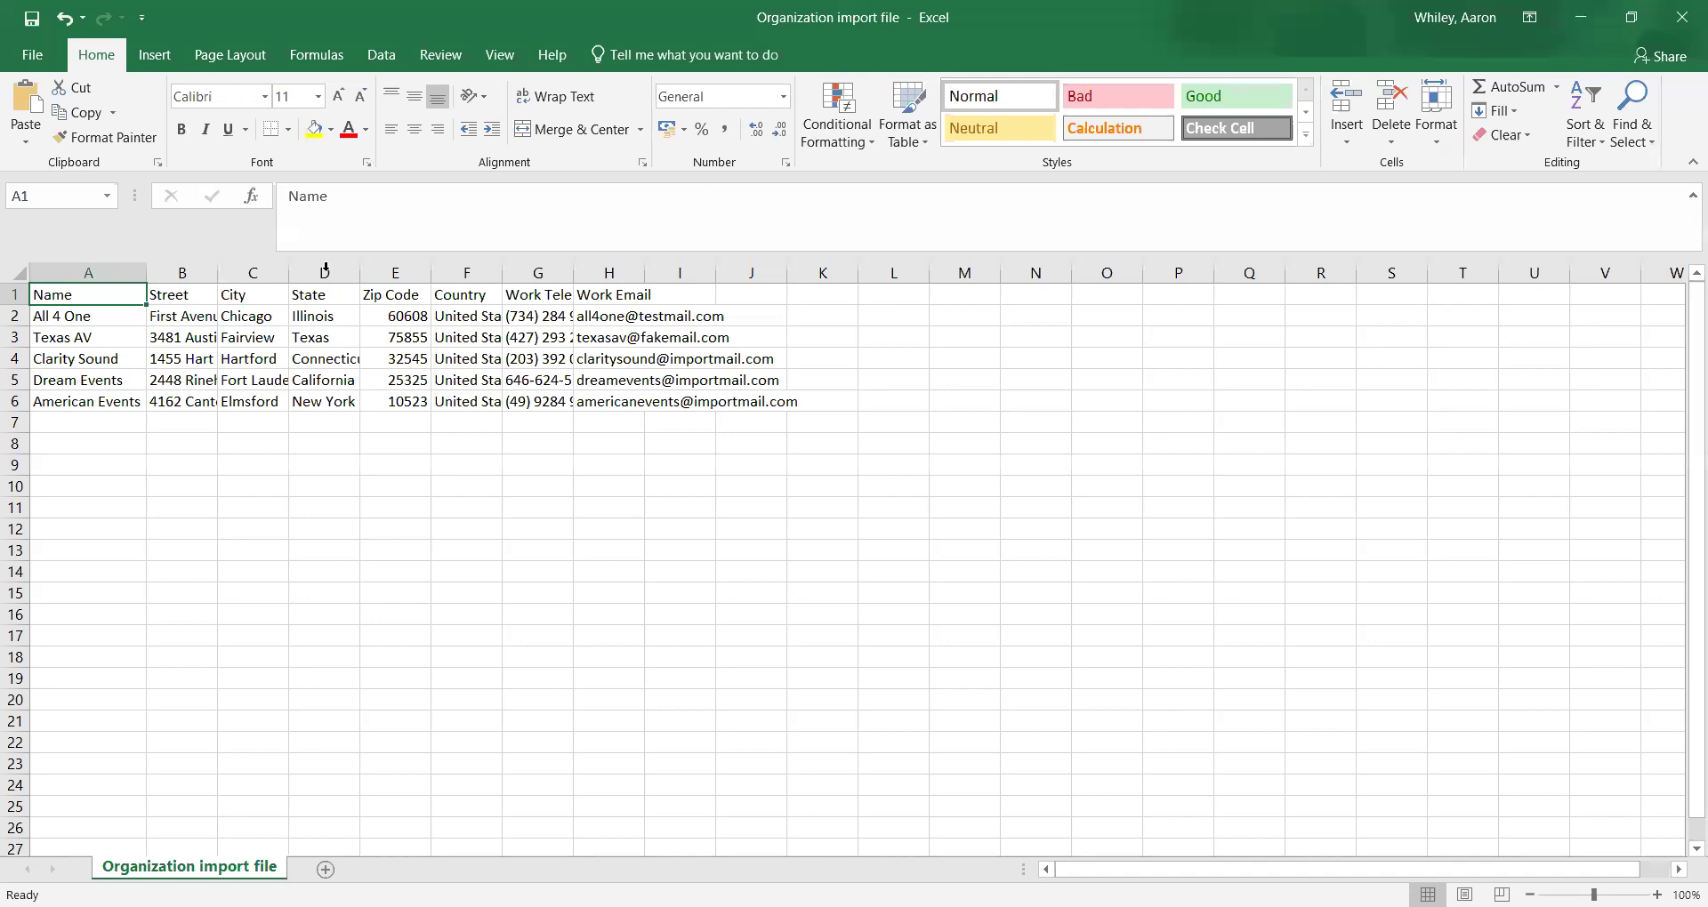
Step: AutoFit columns B through H so streets, cities, states, zip codes, countries, phones and emails show fully
double_click(219, 272)
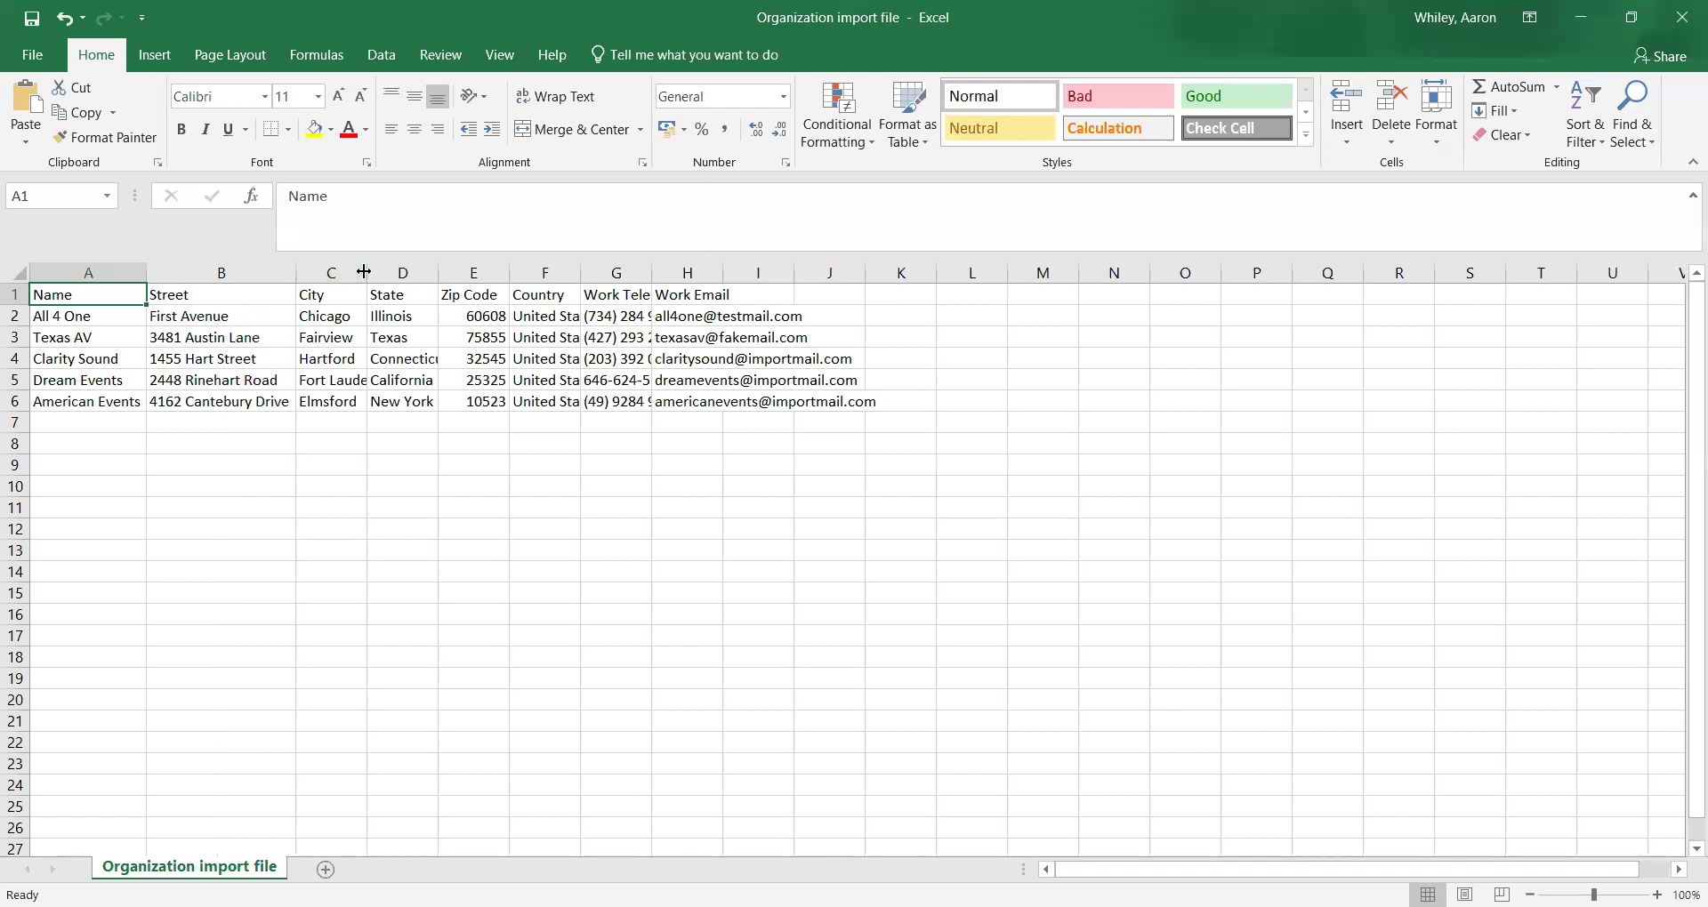
double_click(363, 271)
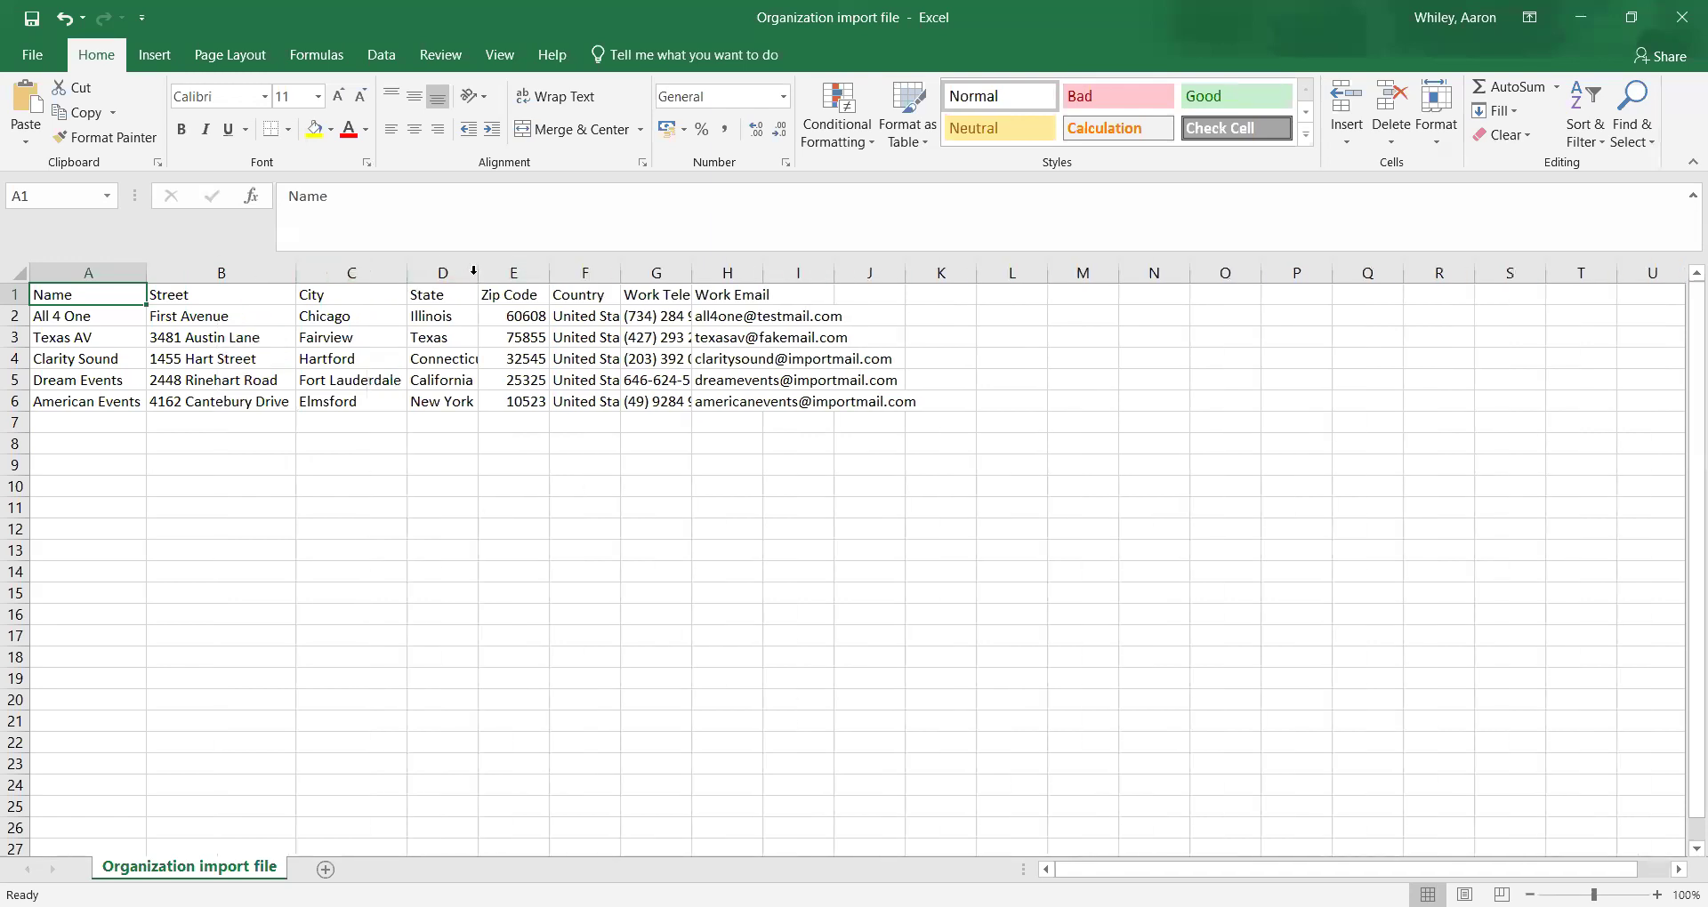
double_click(474, 272)
double_click(565, 268)
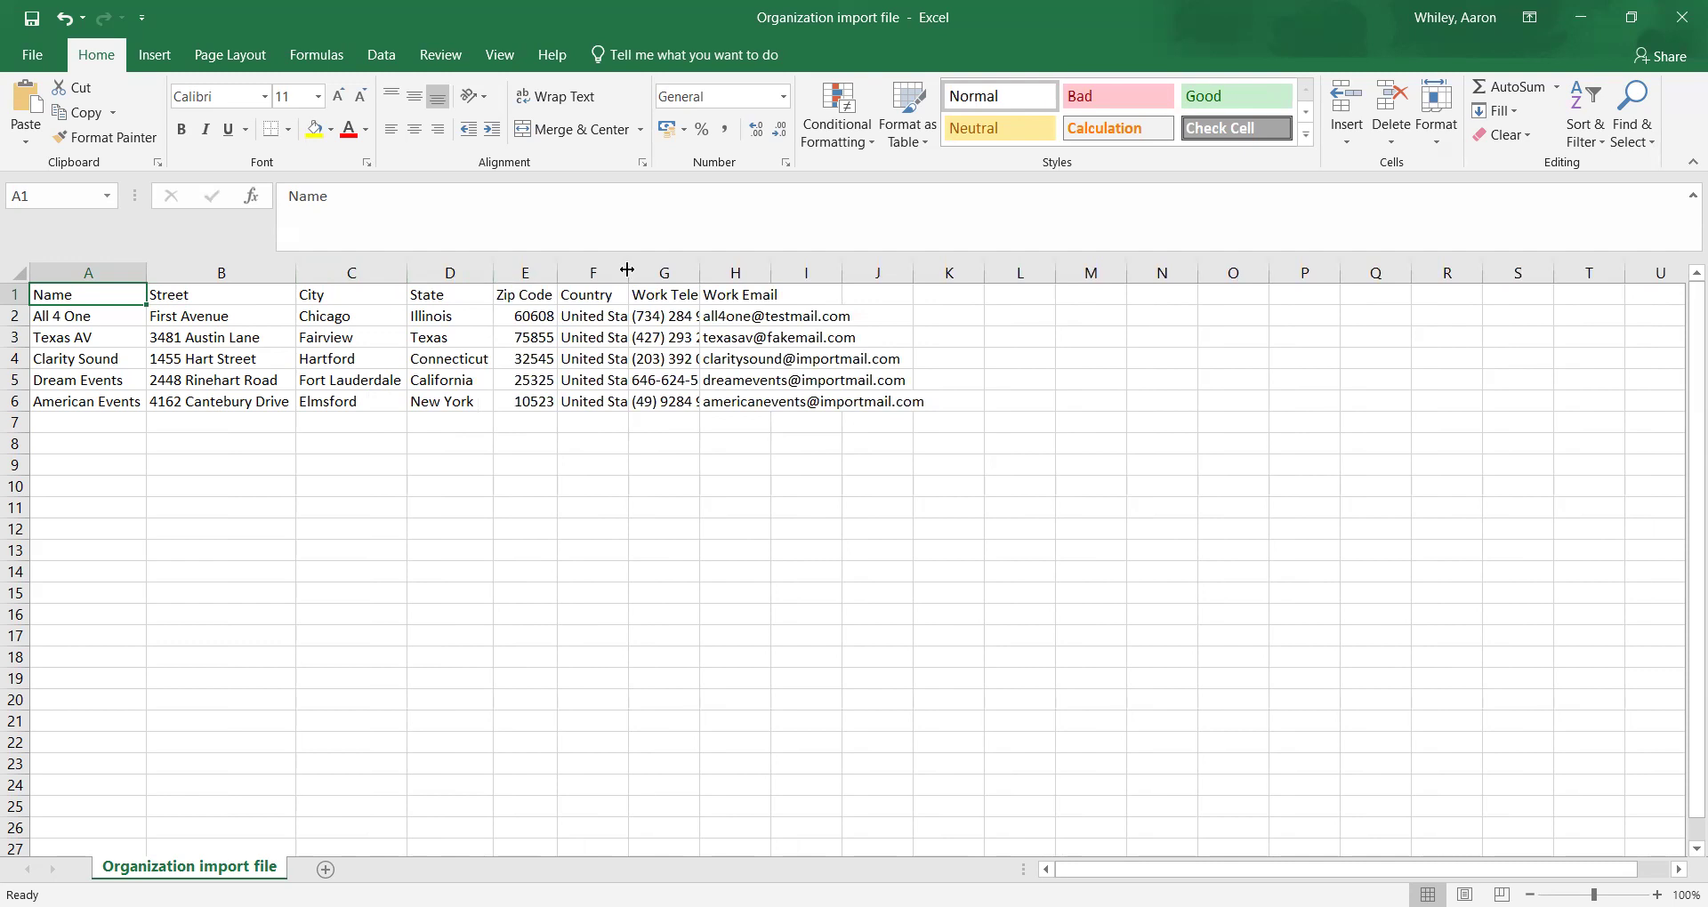
double_click(627, 270)
double_click(724, 269)
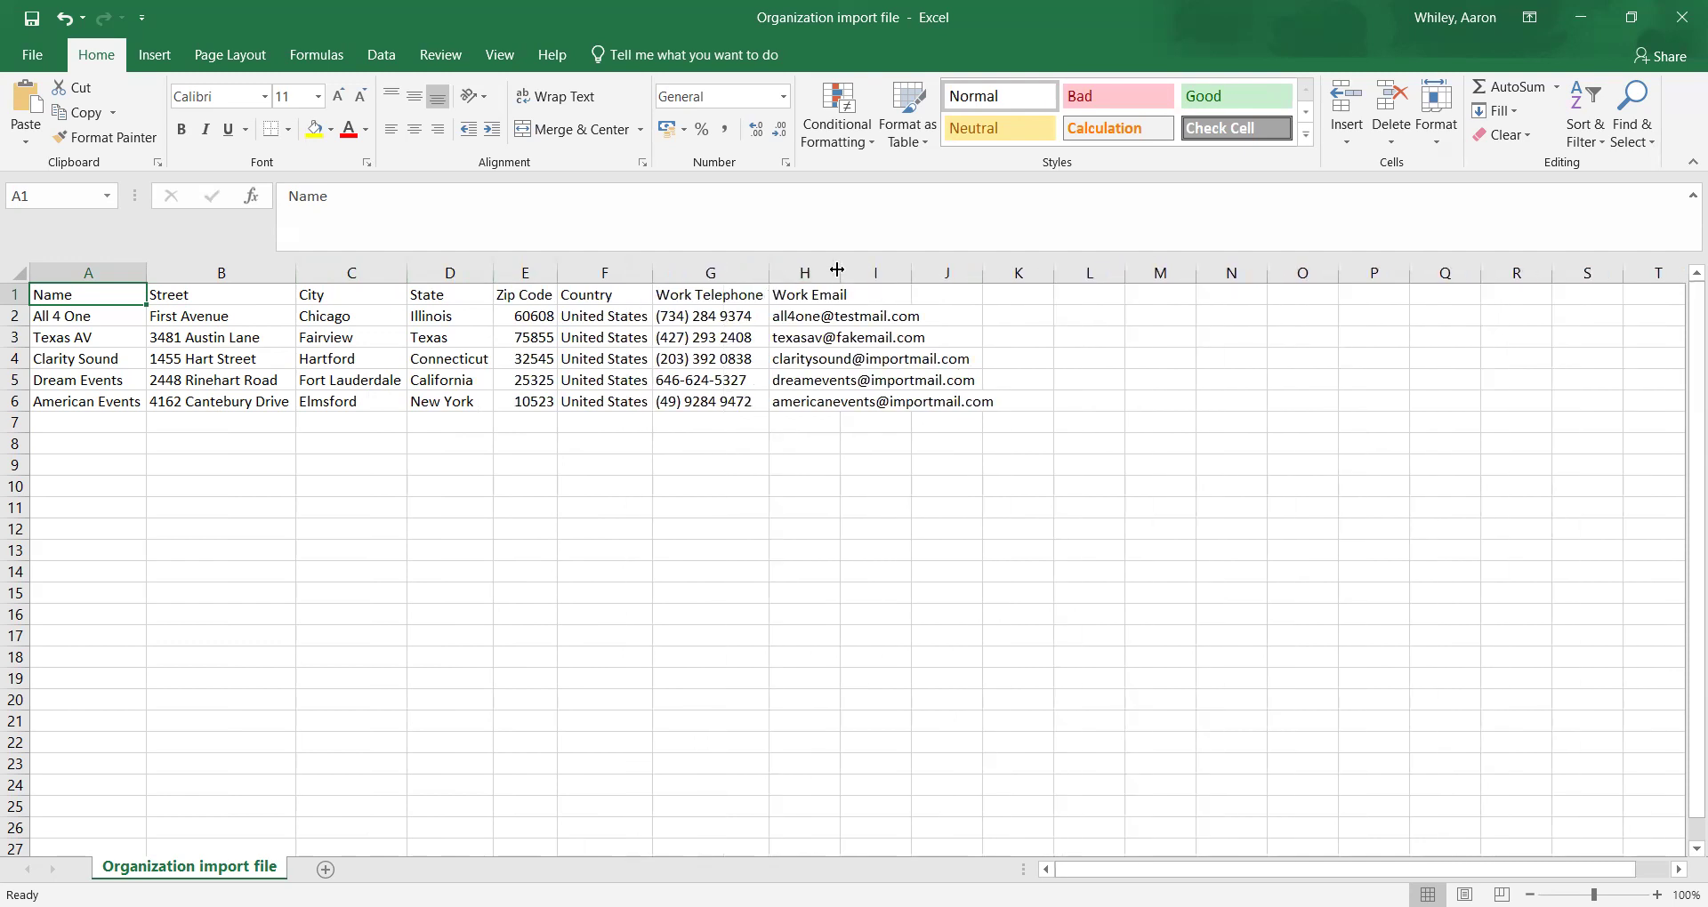
double_click(839, 272)
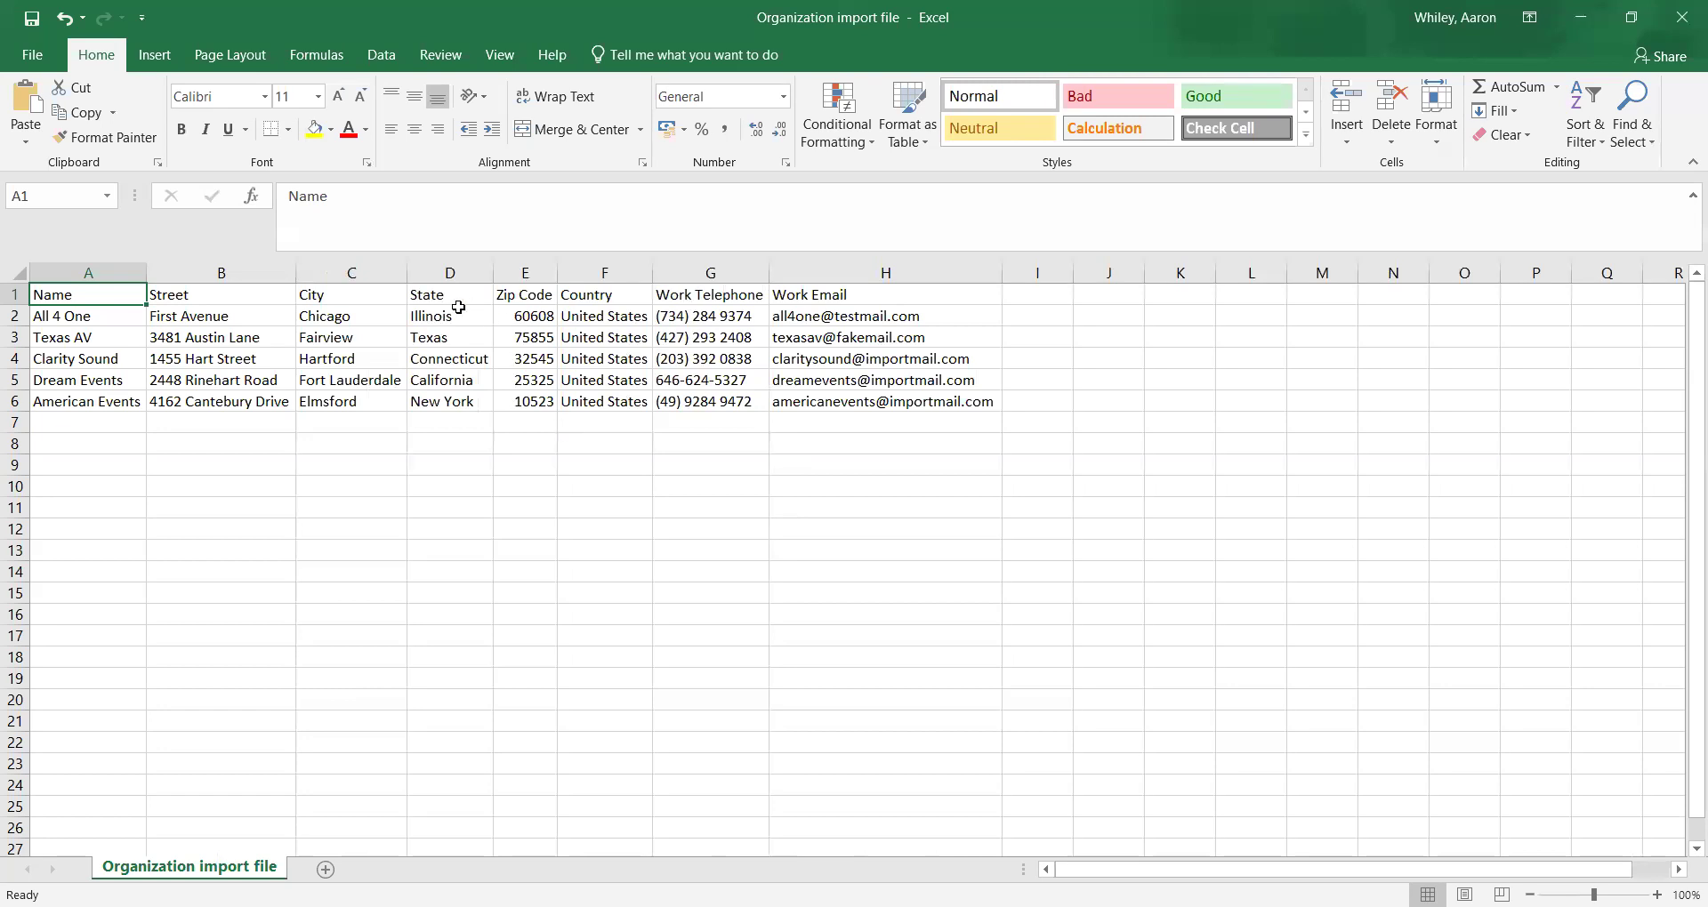
Step: Select the State column, then the Zip Code column, and clear the selection
click(465, 273)
click(538, 271)
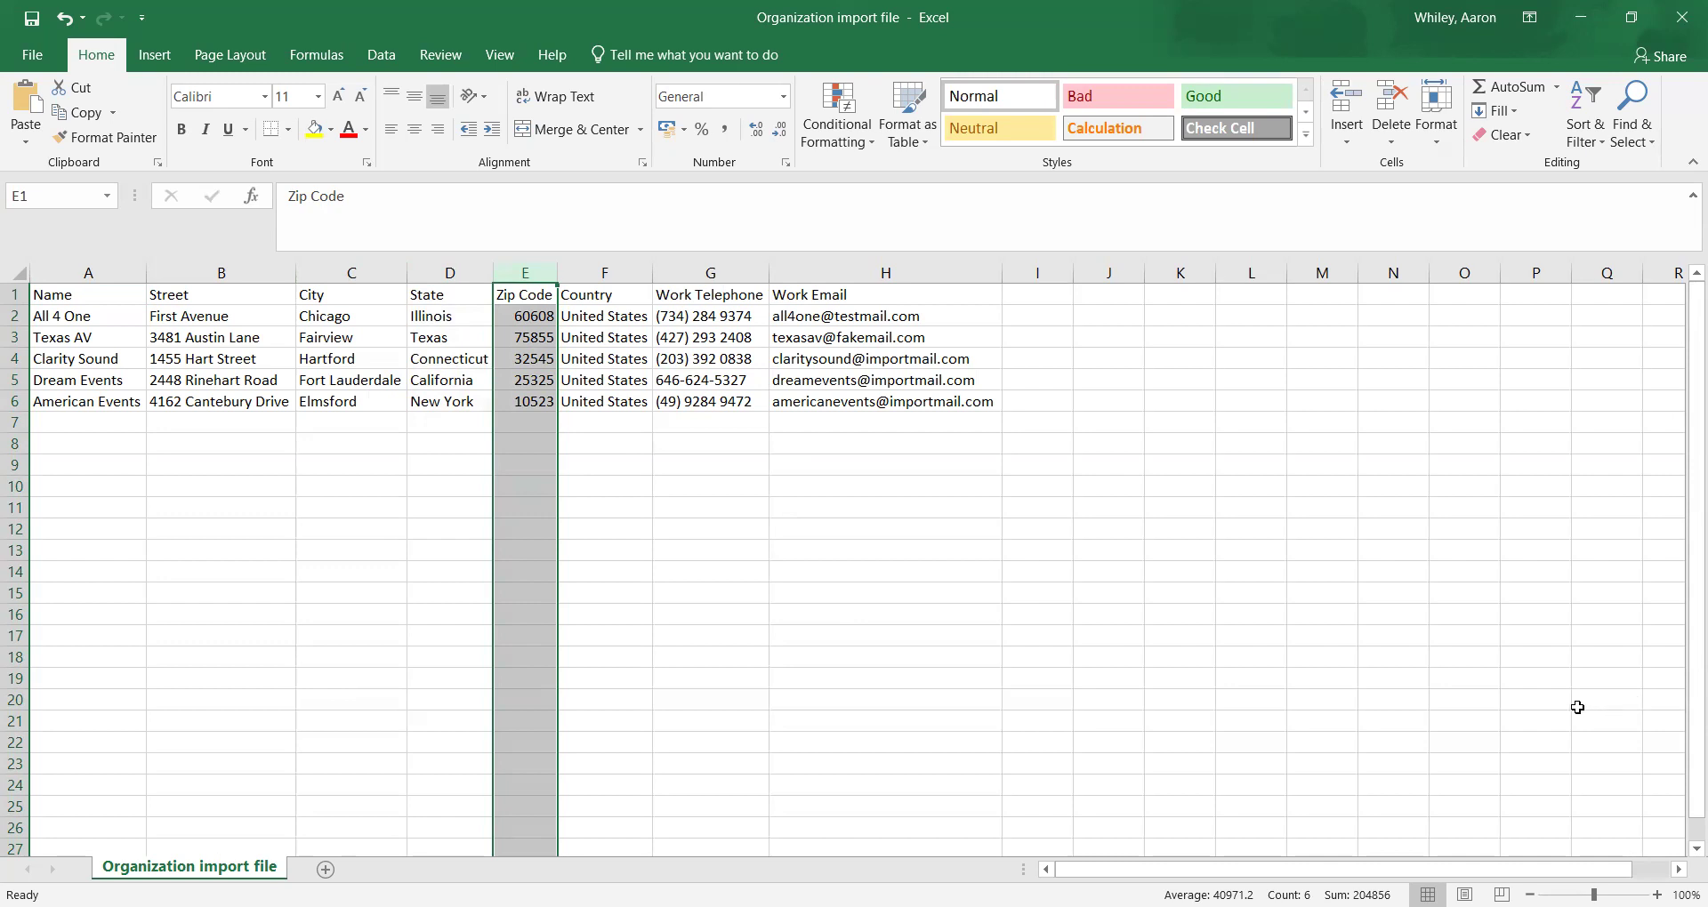
click(1385, 757)
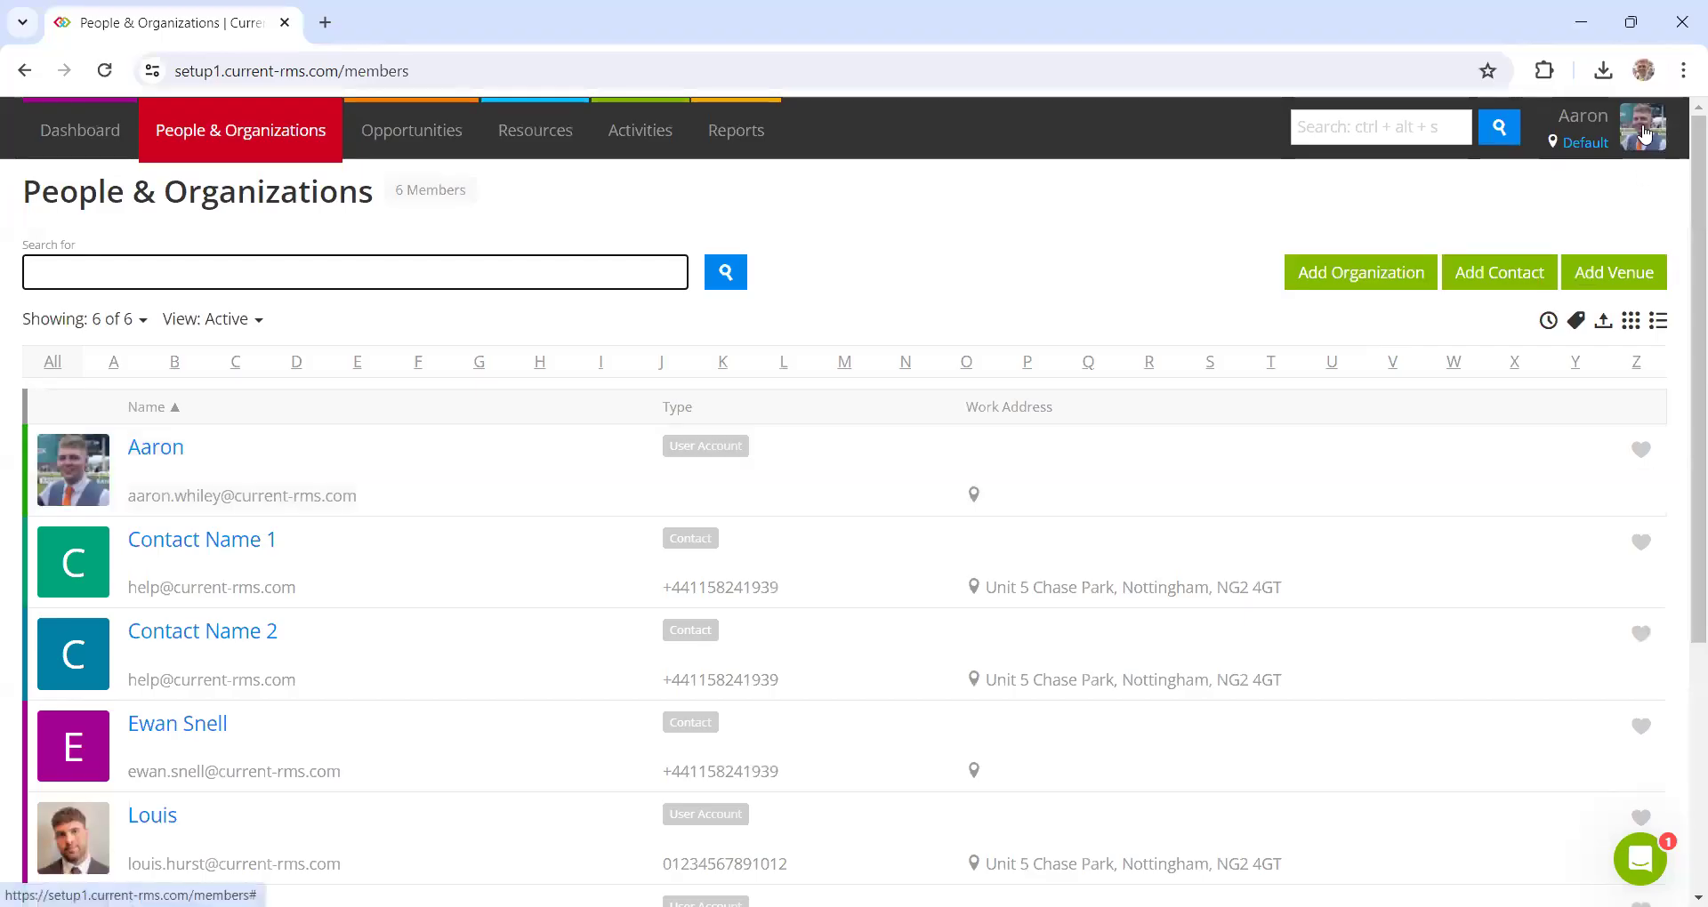
Step: Open System Setup > Import Data and set the type of data to Organization
click(1665, 156)
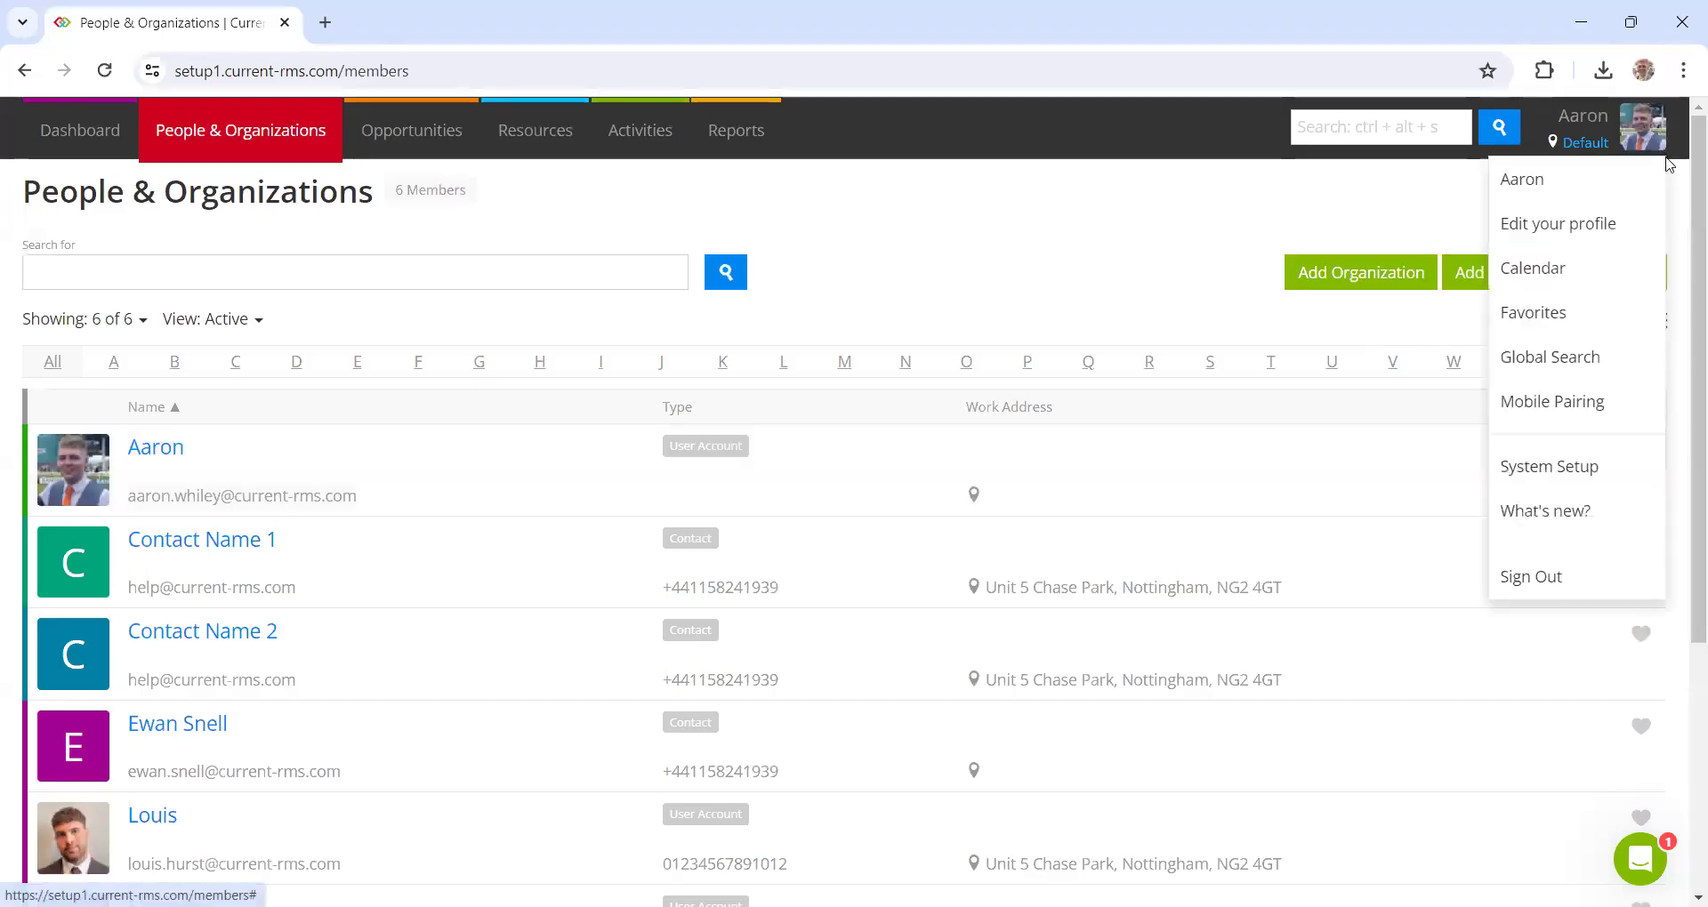
click(1624, 464)
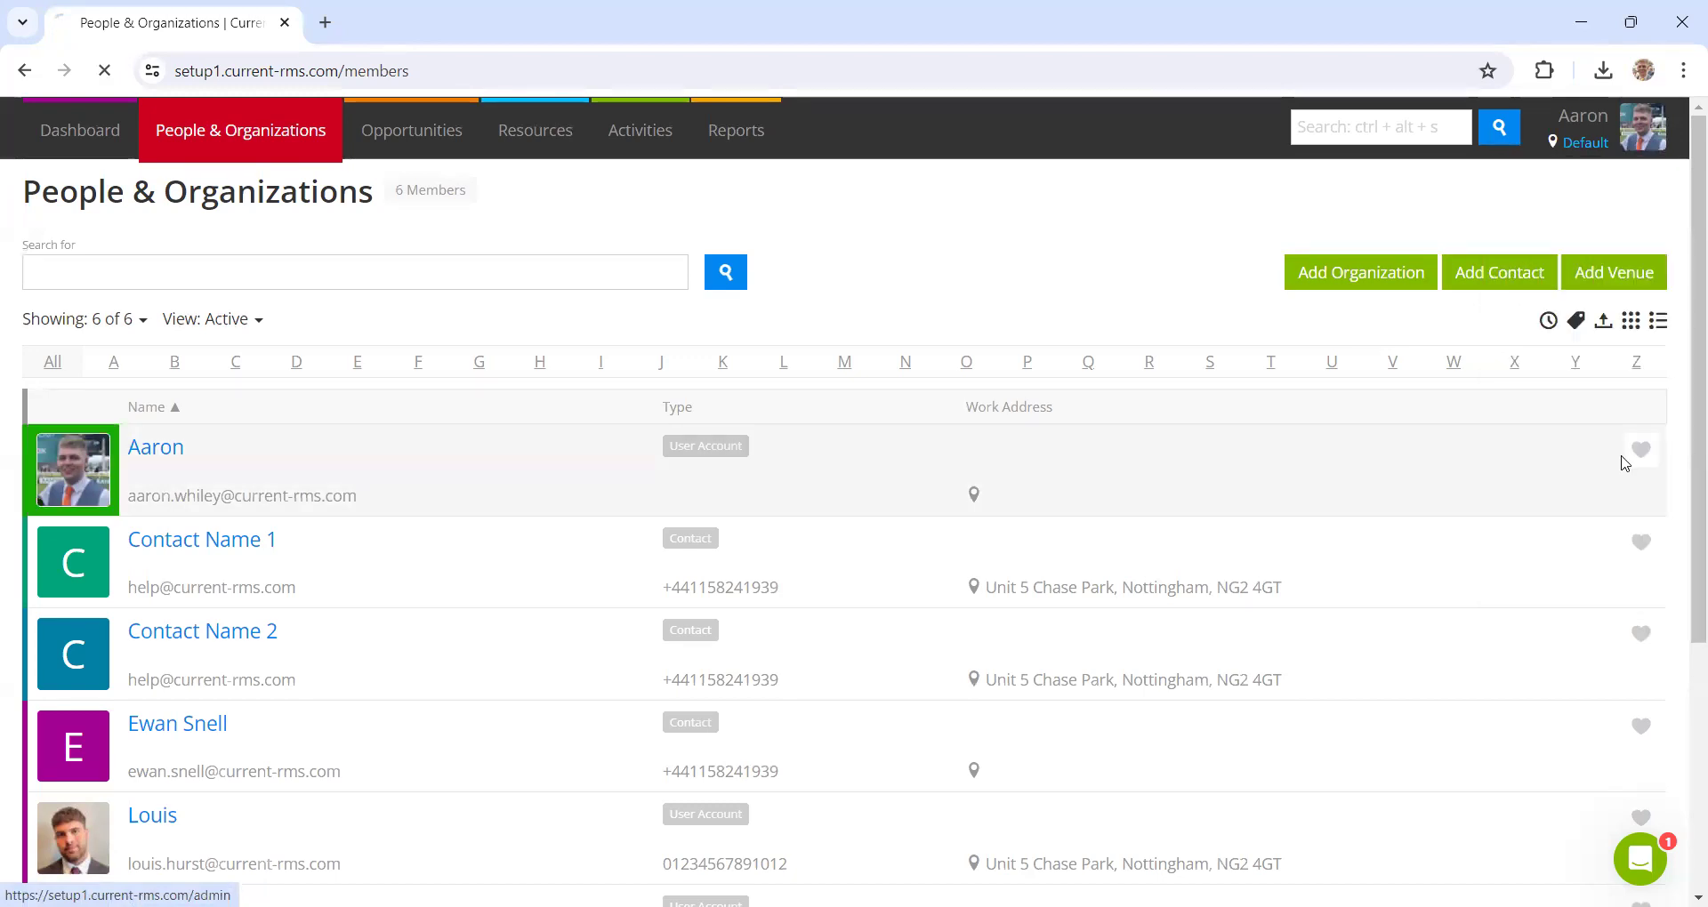
scroll(885, 442, down, 5)
scroll(885, 443, down, 12)
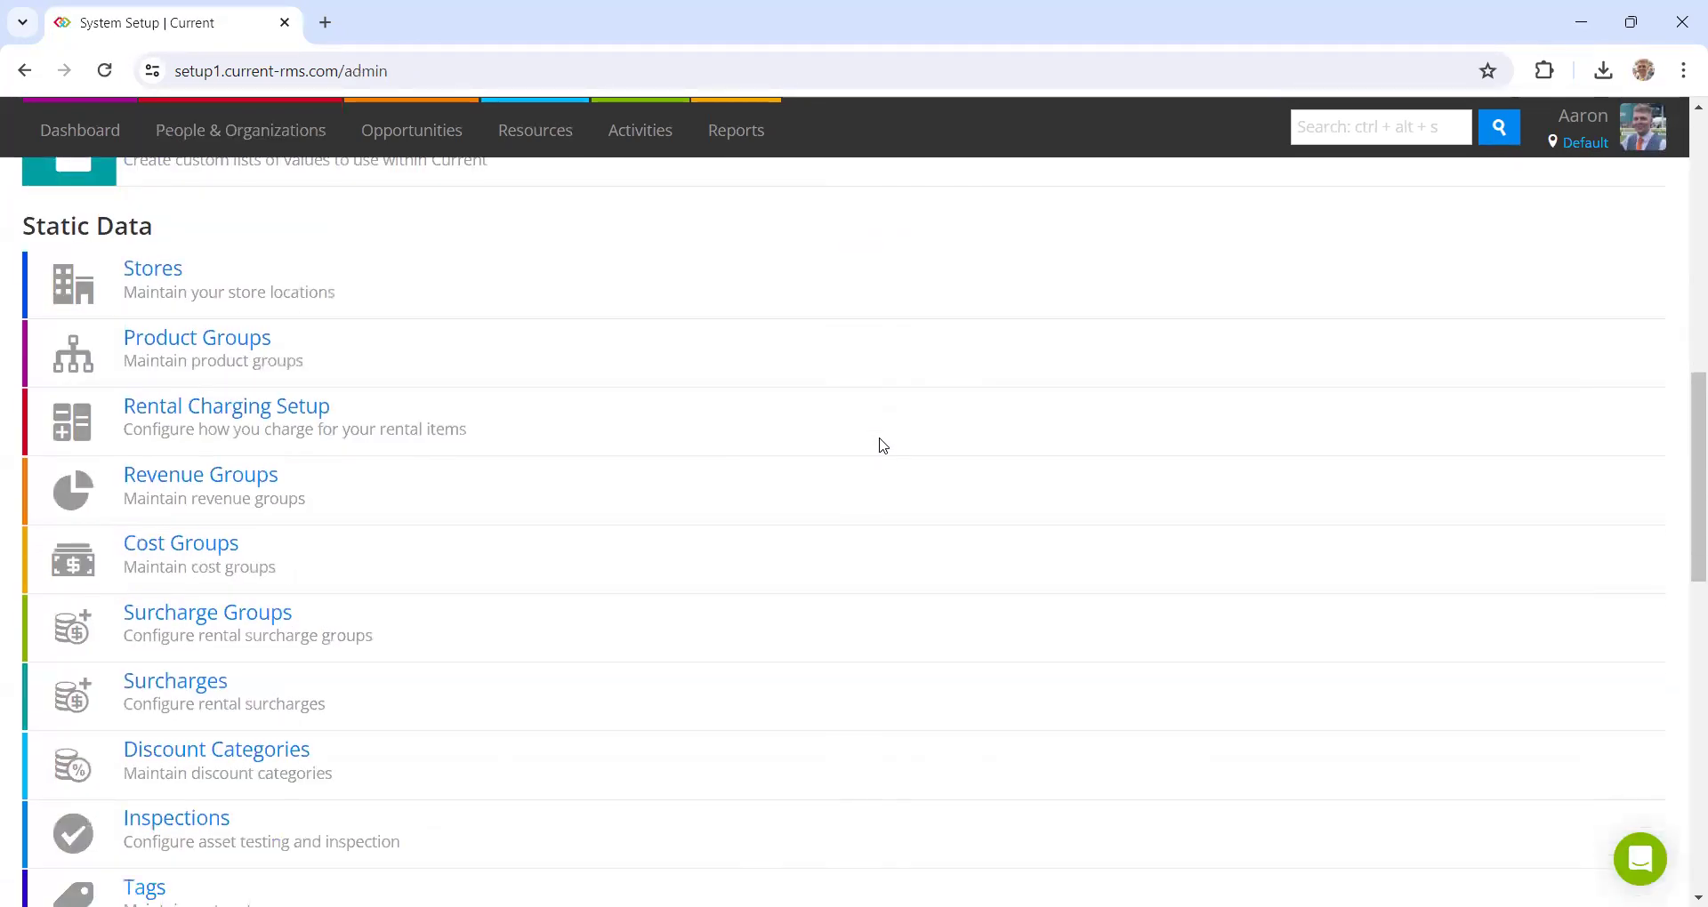
scroll(881, 453, down, 1)
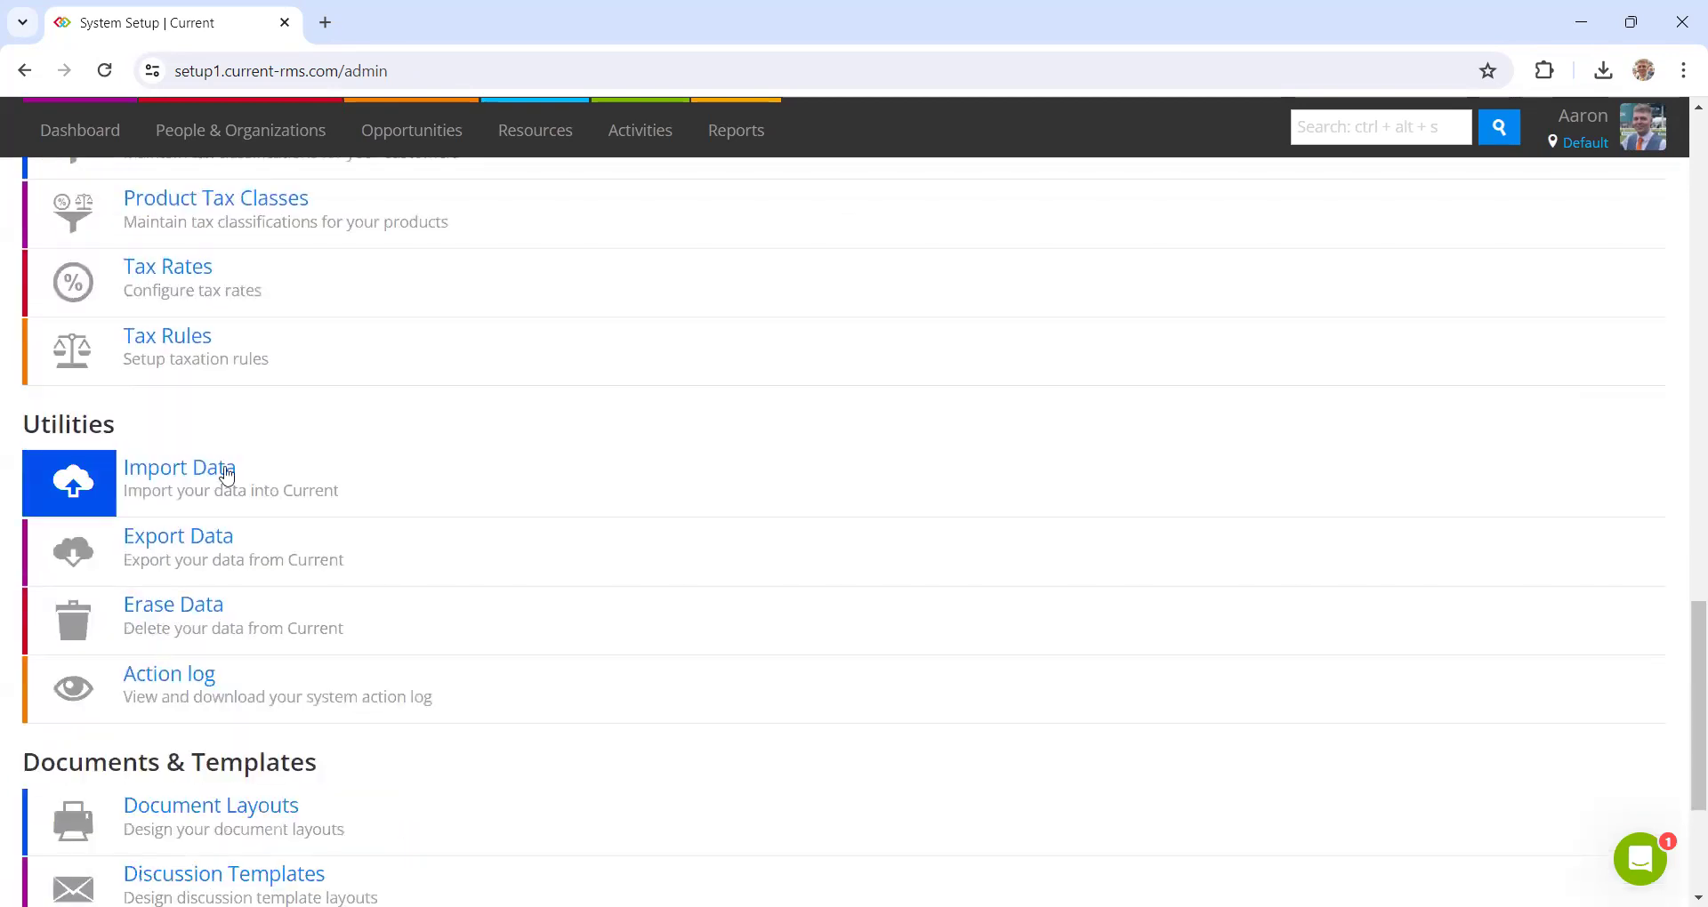
click(193, 469)
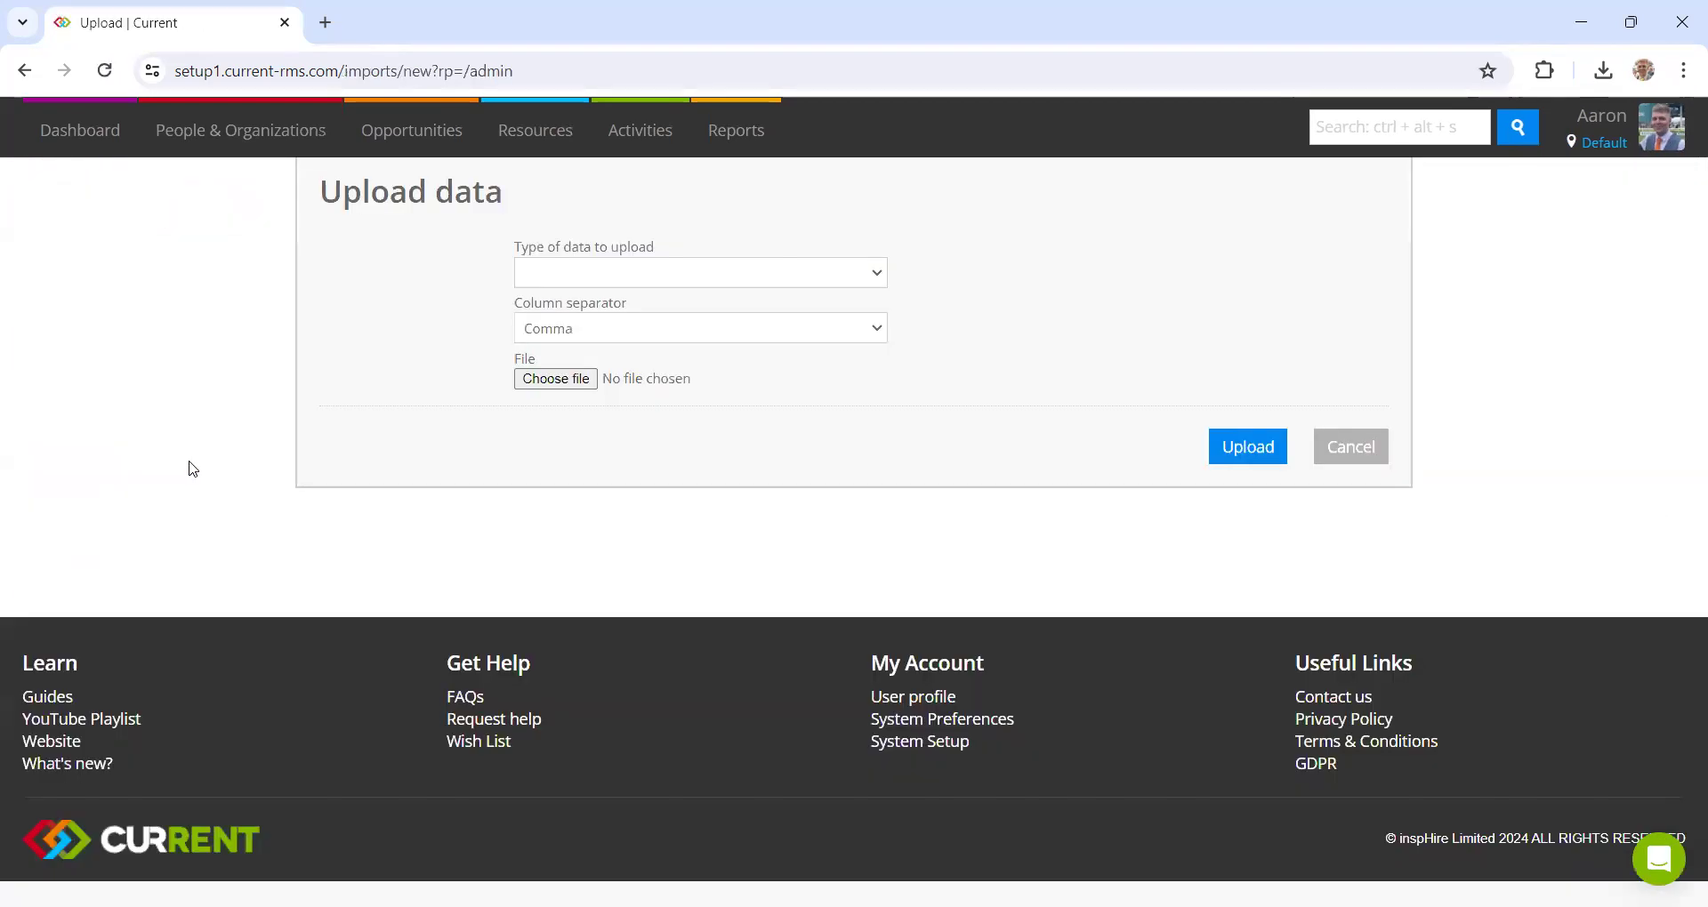
click(681, 273)
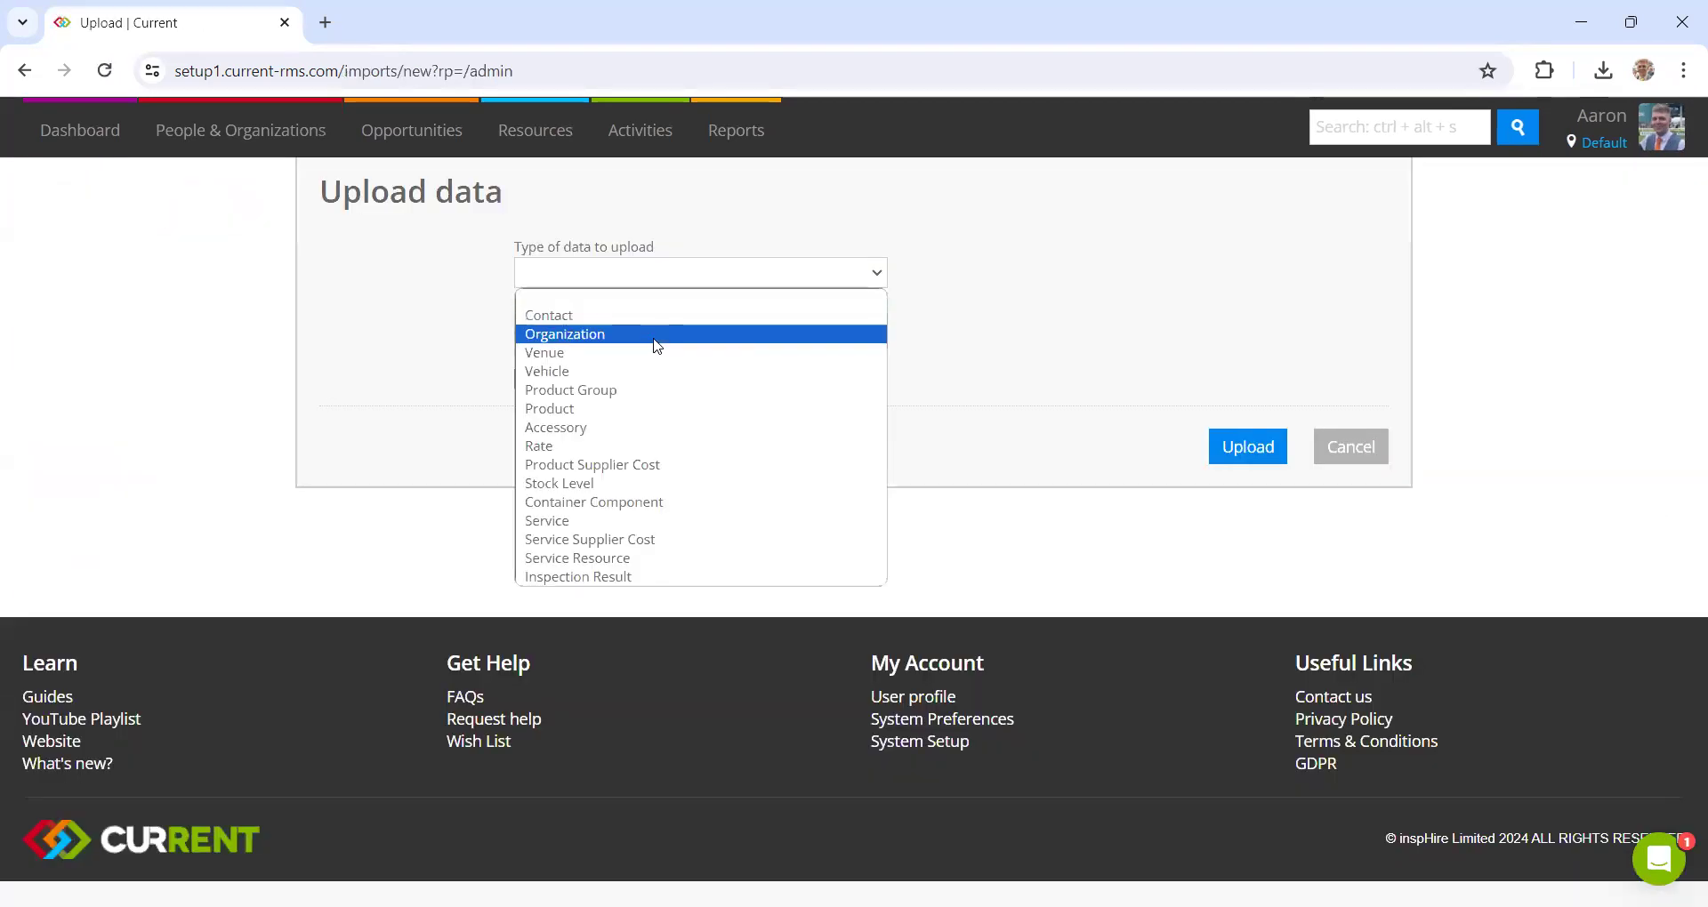
click(659, 331)
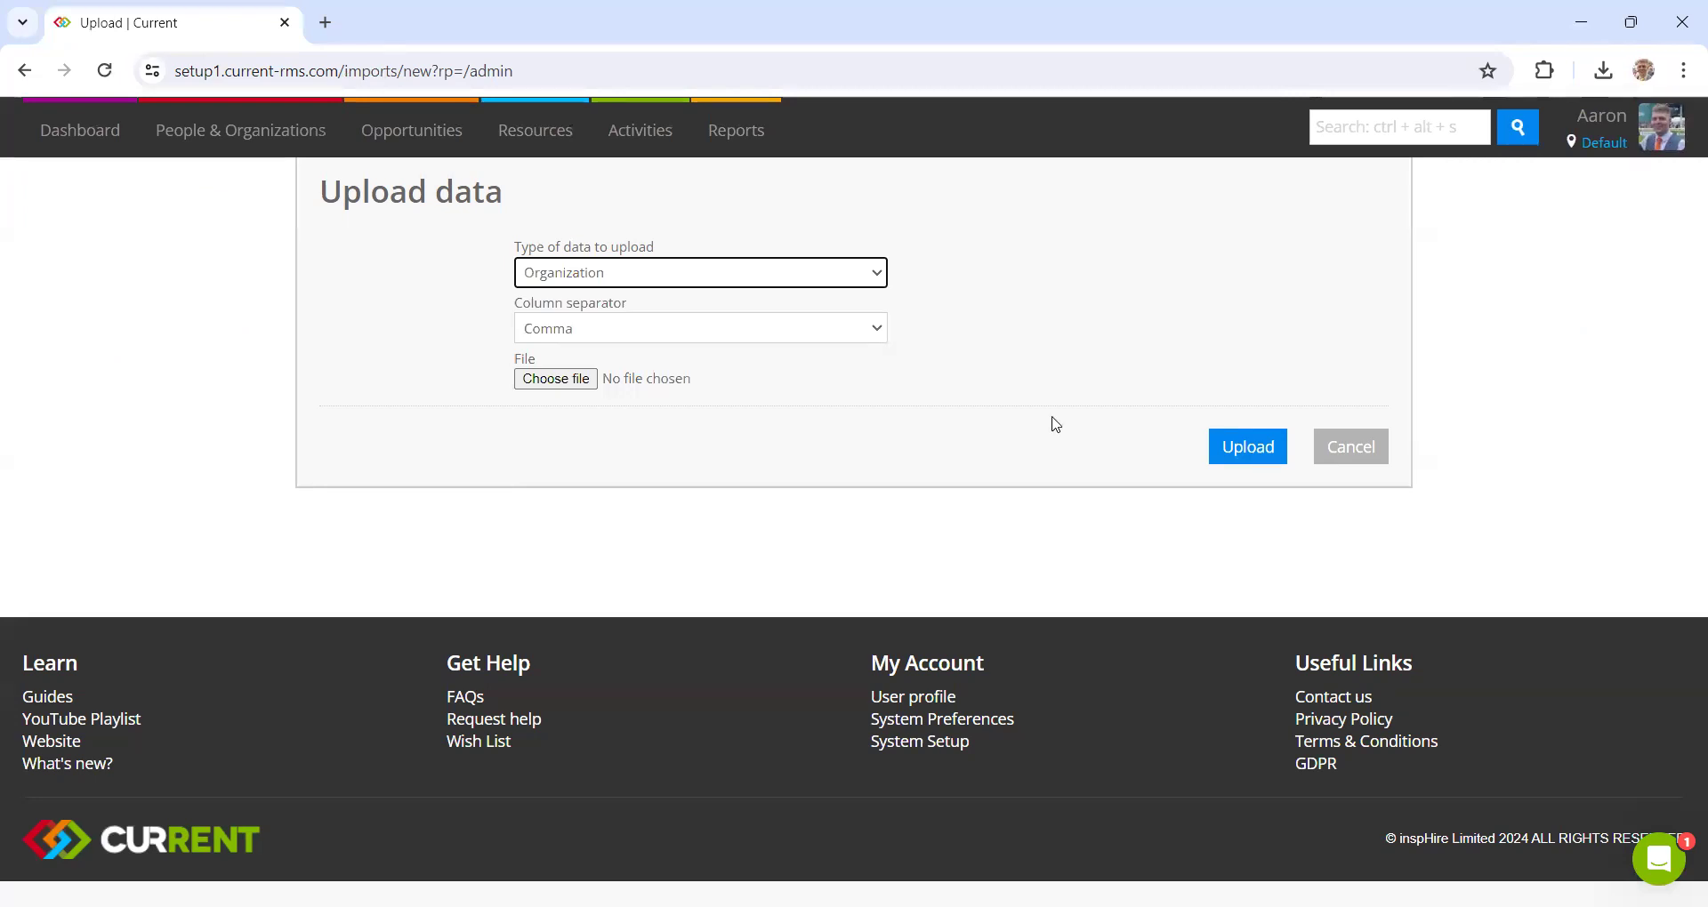
Step: Upload the organization CSV, review the column mapping, and import it, creating 5 records
click(1269, 460)
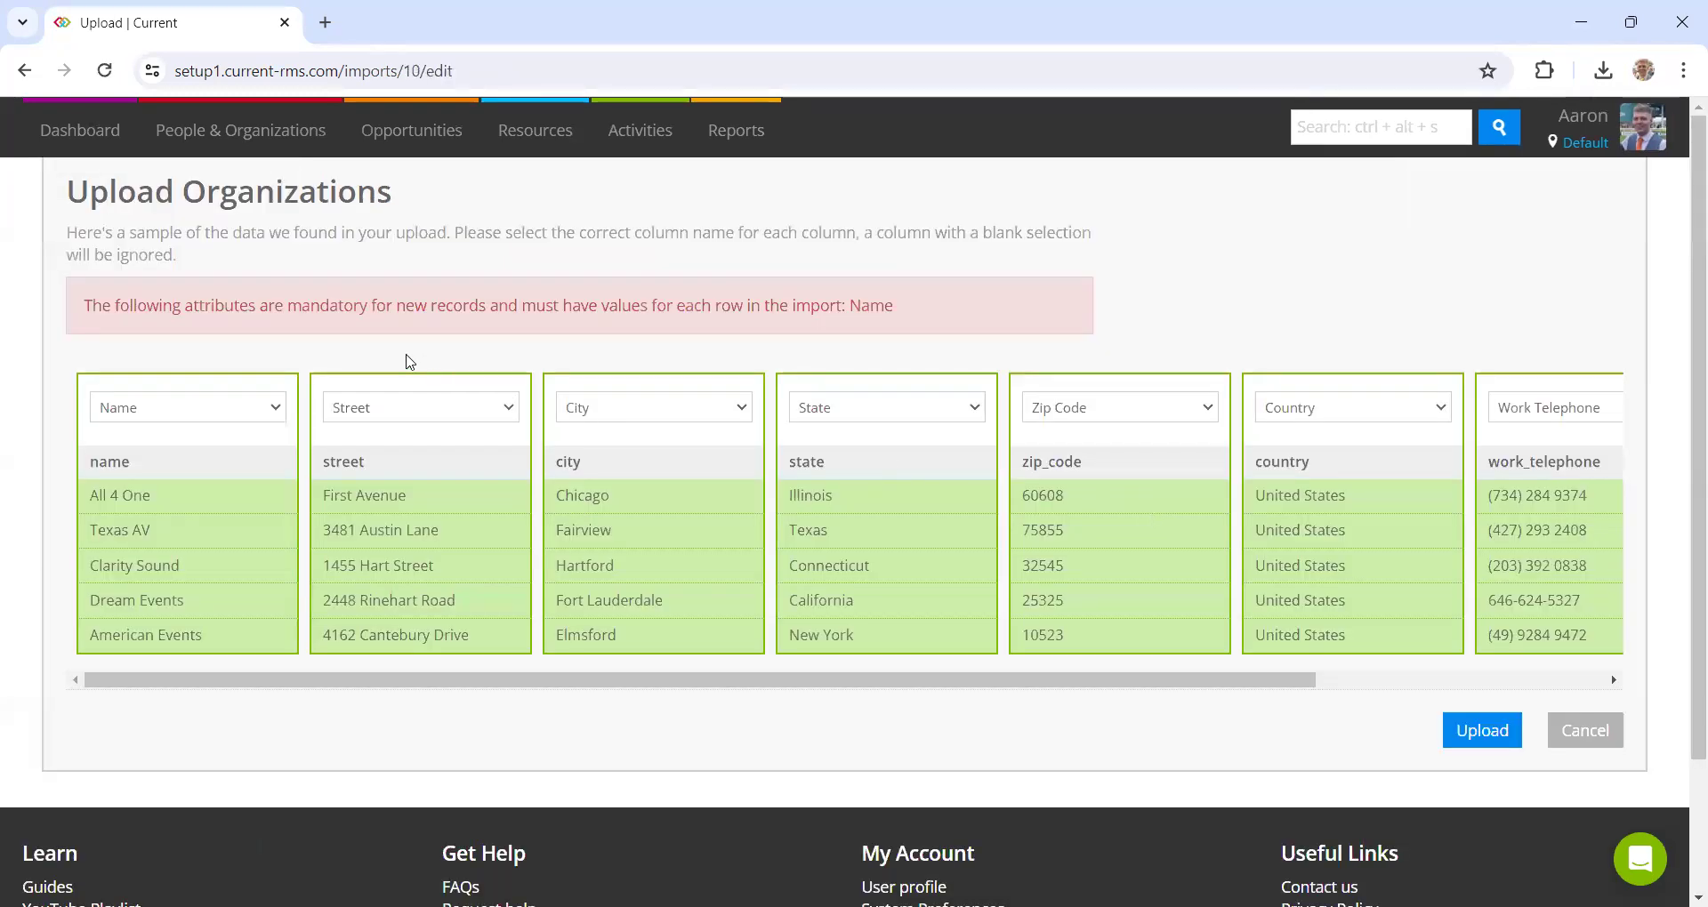
drag(680, 685, 380, 689)
double_click(806, 461)
click(855, 466)
click(1499, 745)
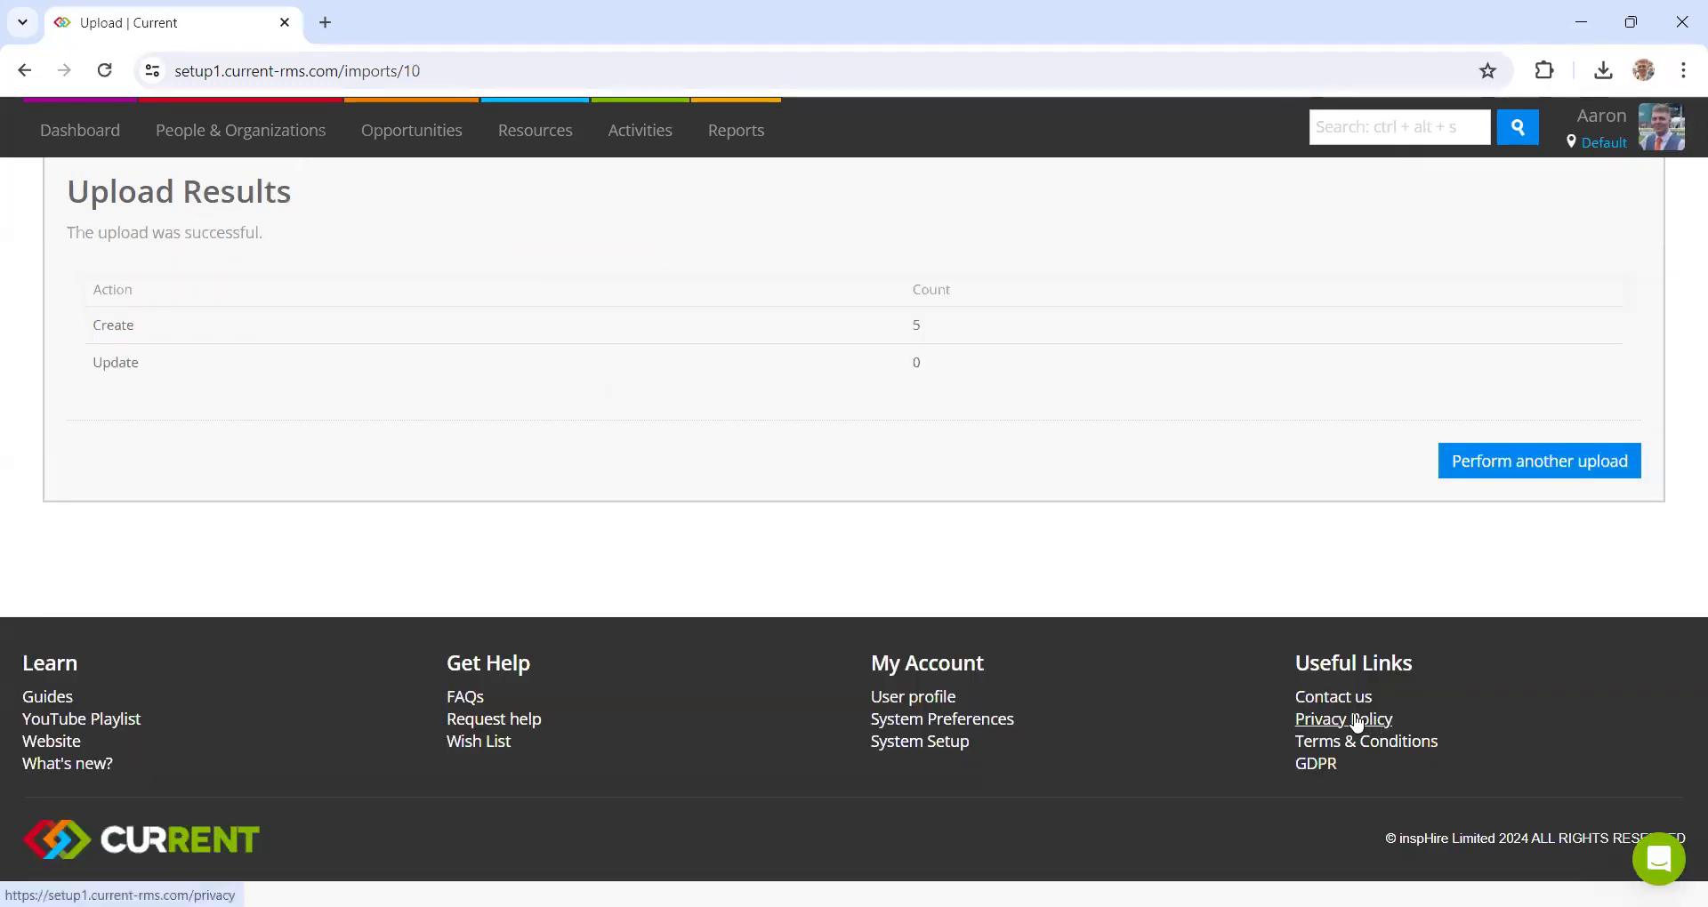
double_click(918, 326)
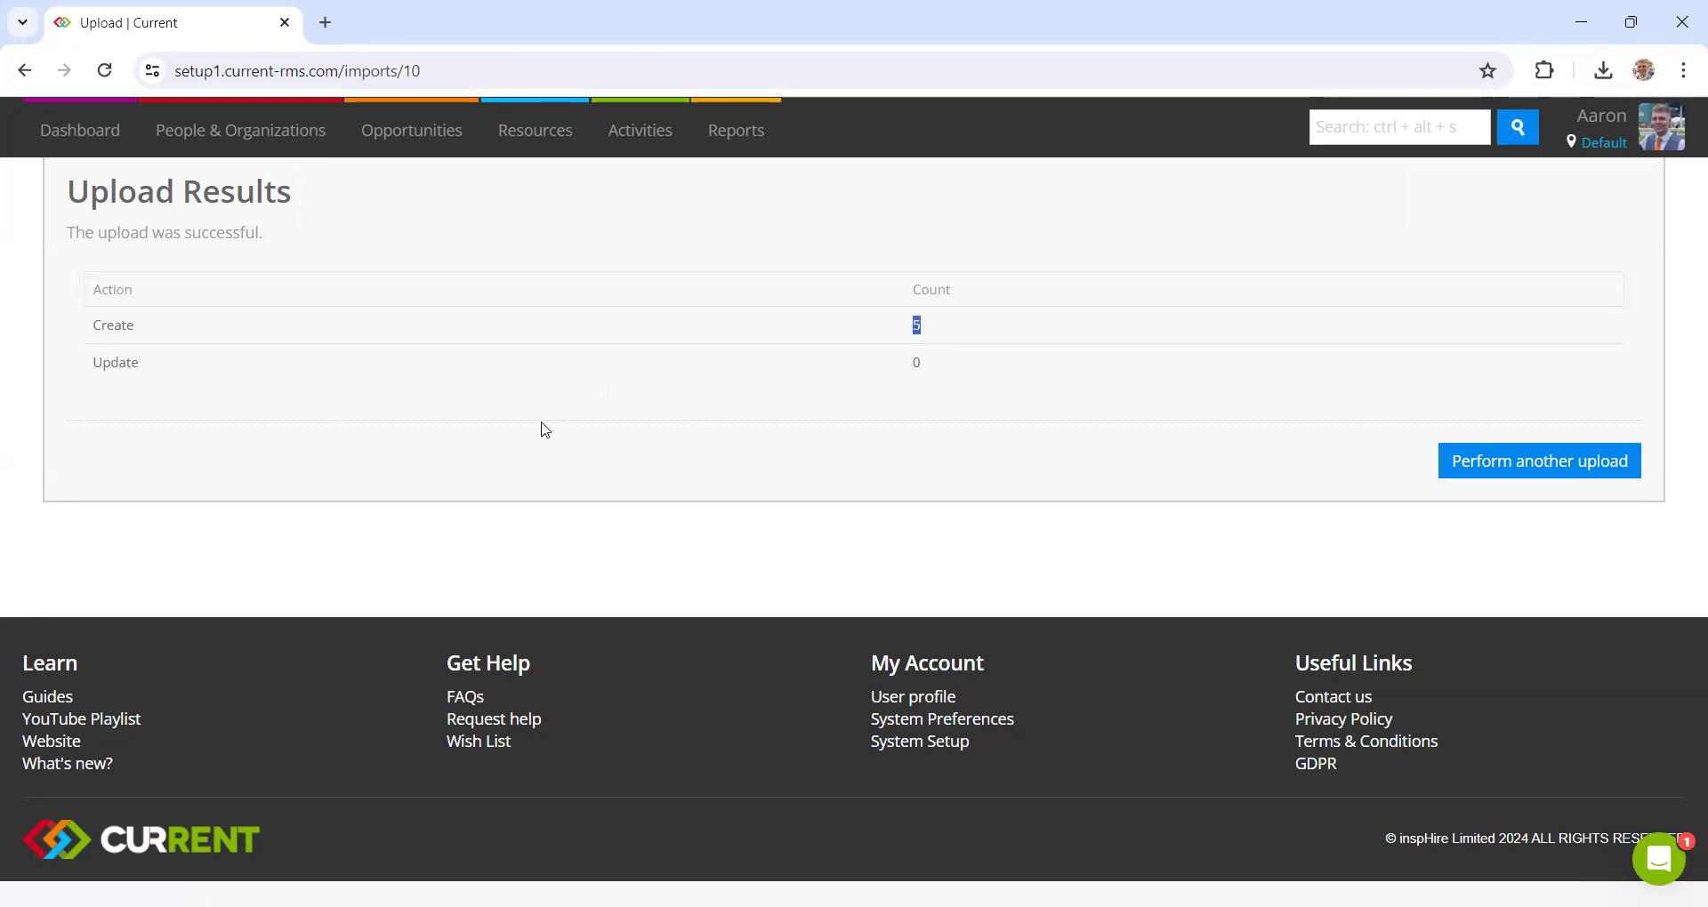
Step: Filter People & Organizations to active Organizations only, showing the 5 imported organizations
click(287, 142)
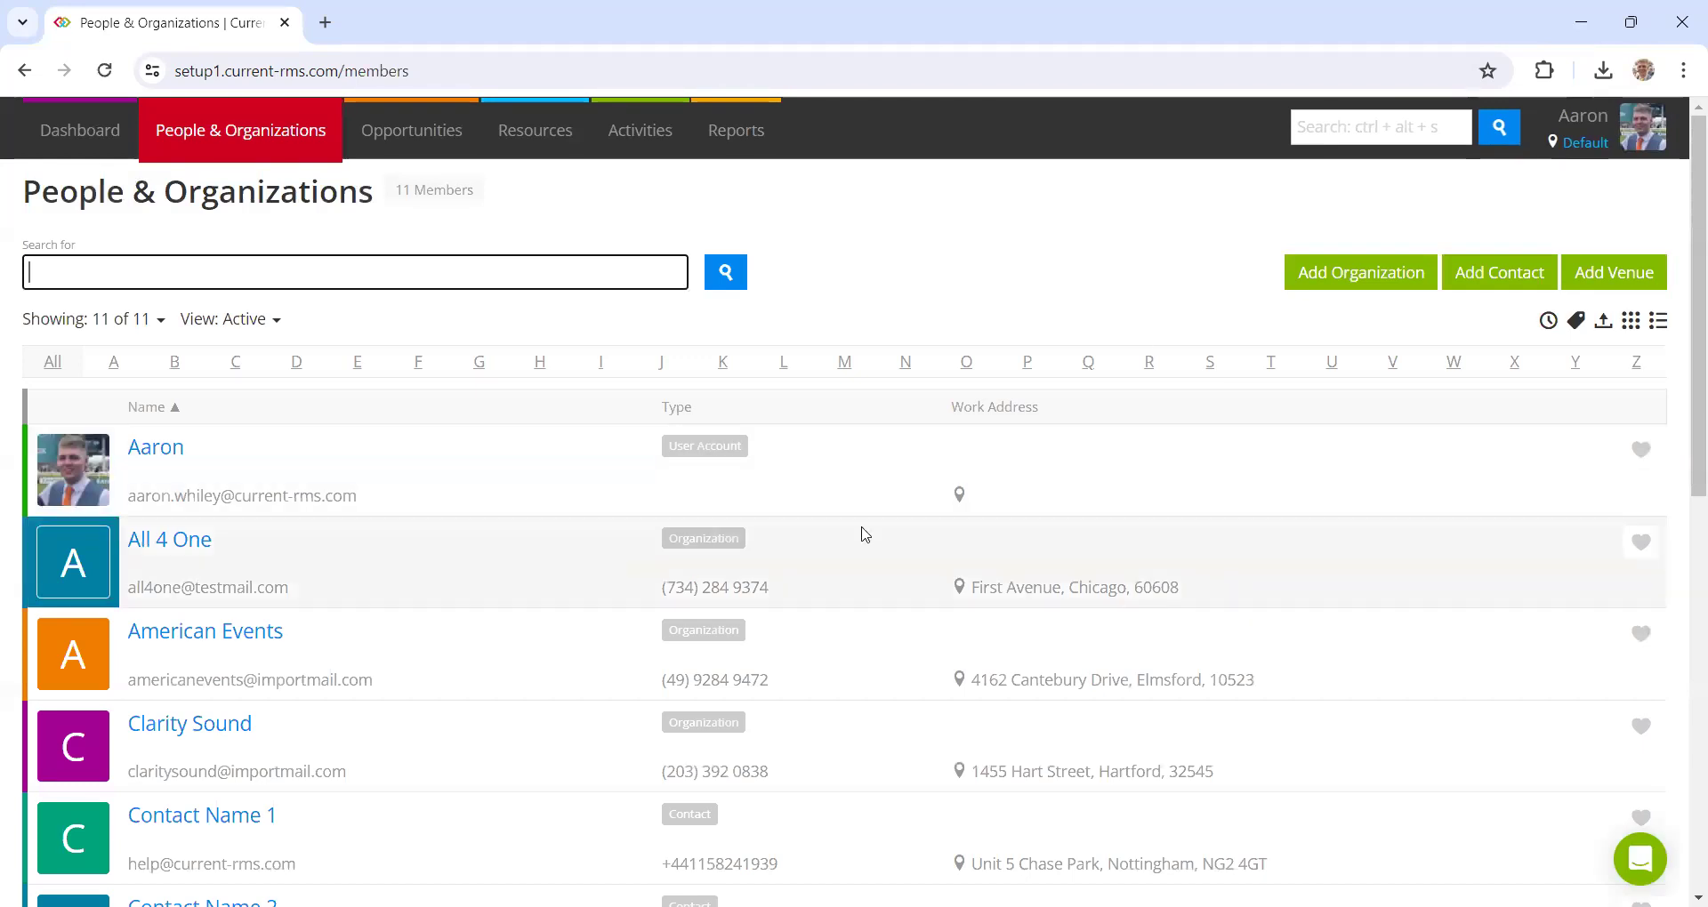
click(227, 319)
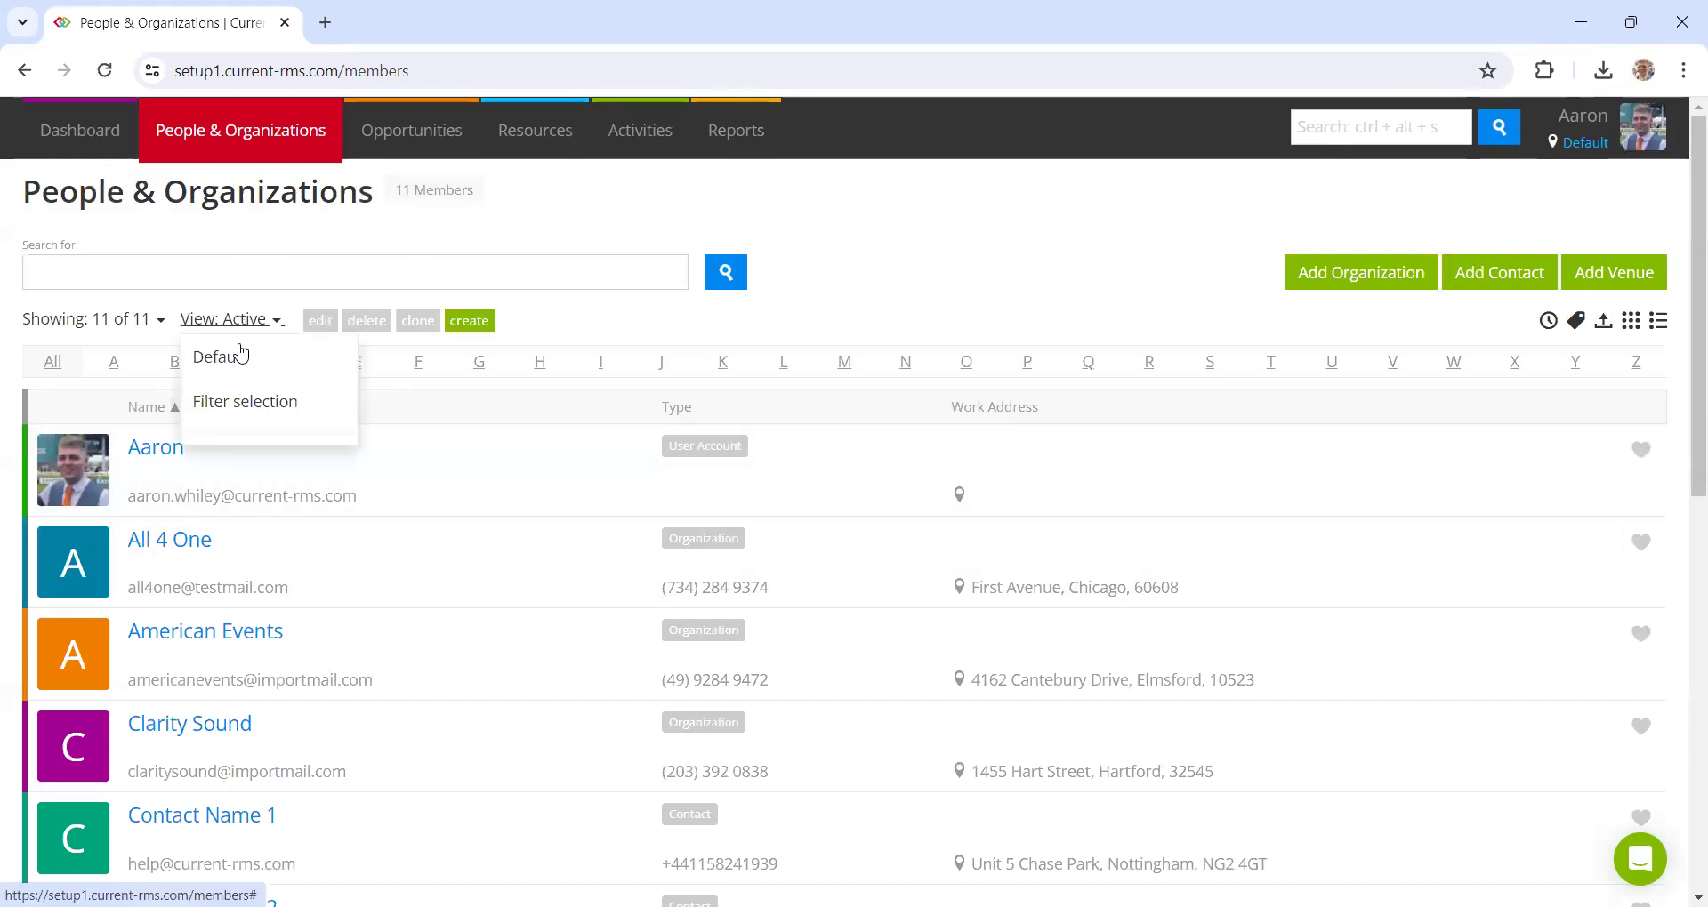
click(248, 399)
click(538, 349)
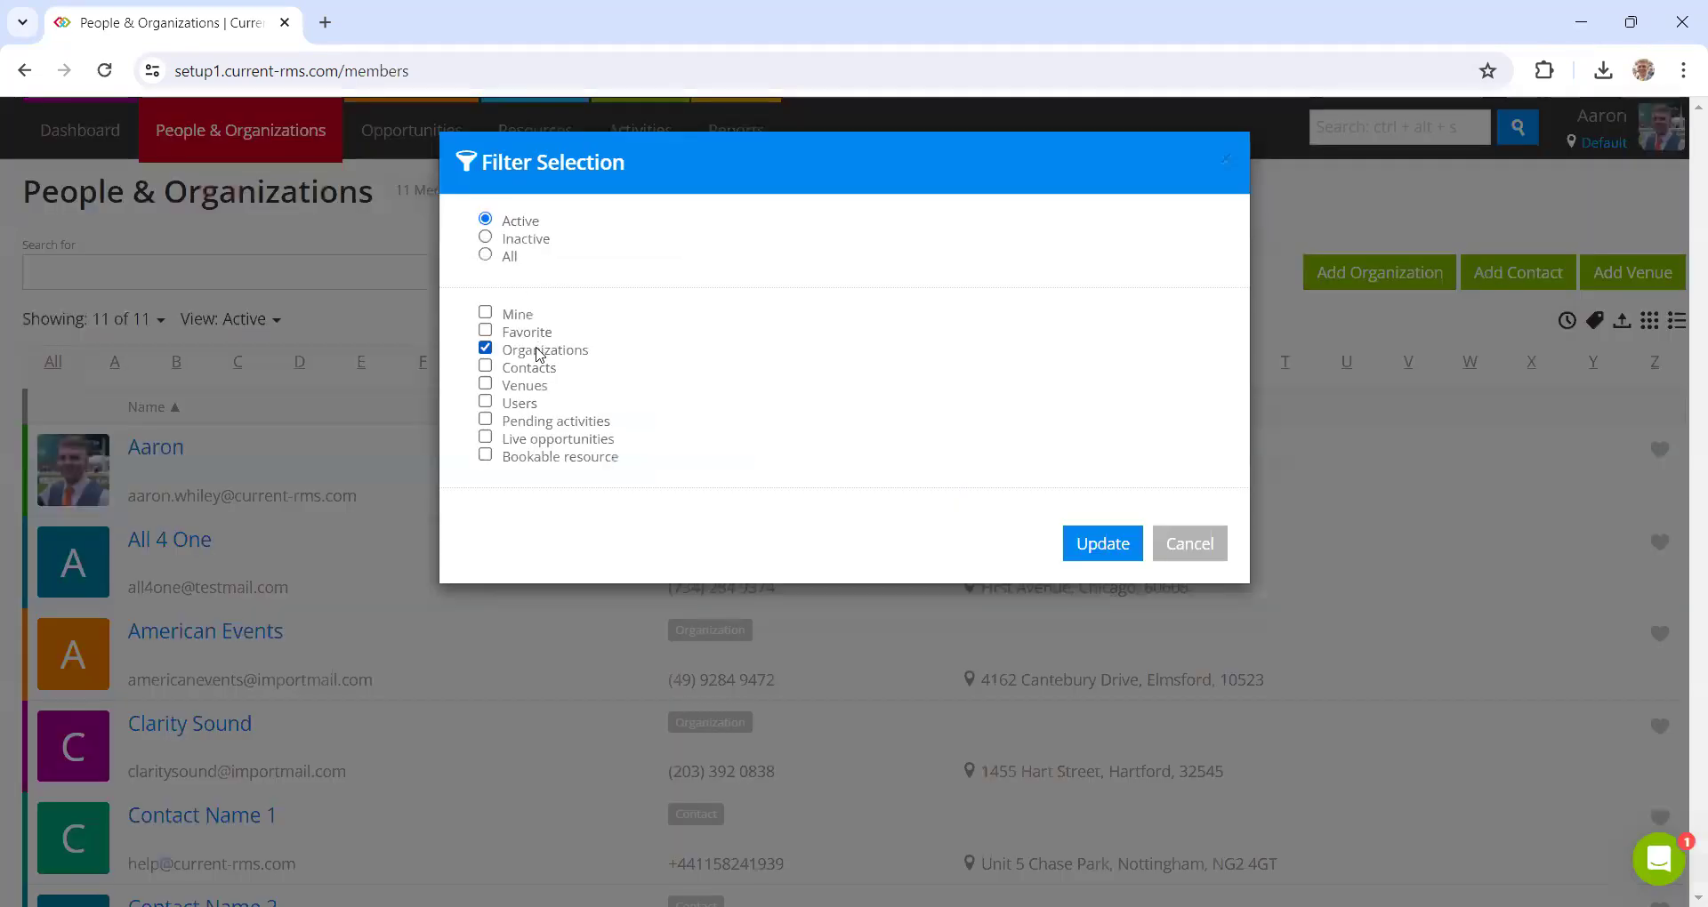
click(1100, 542)
scroll(943, 446, down, 1)
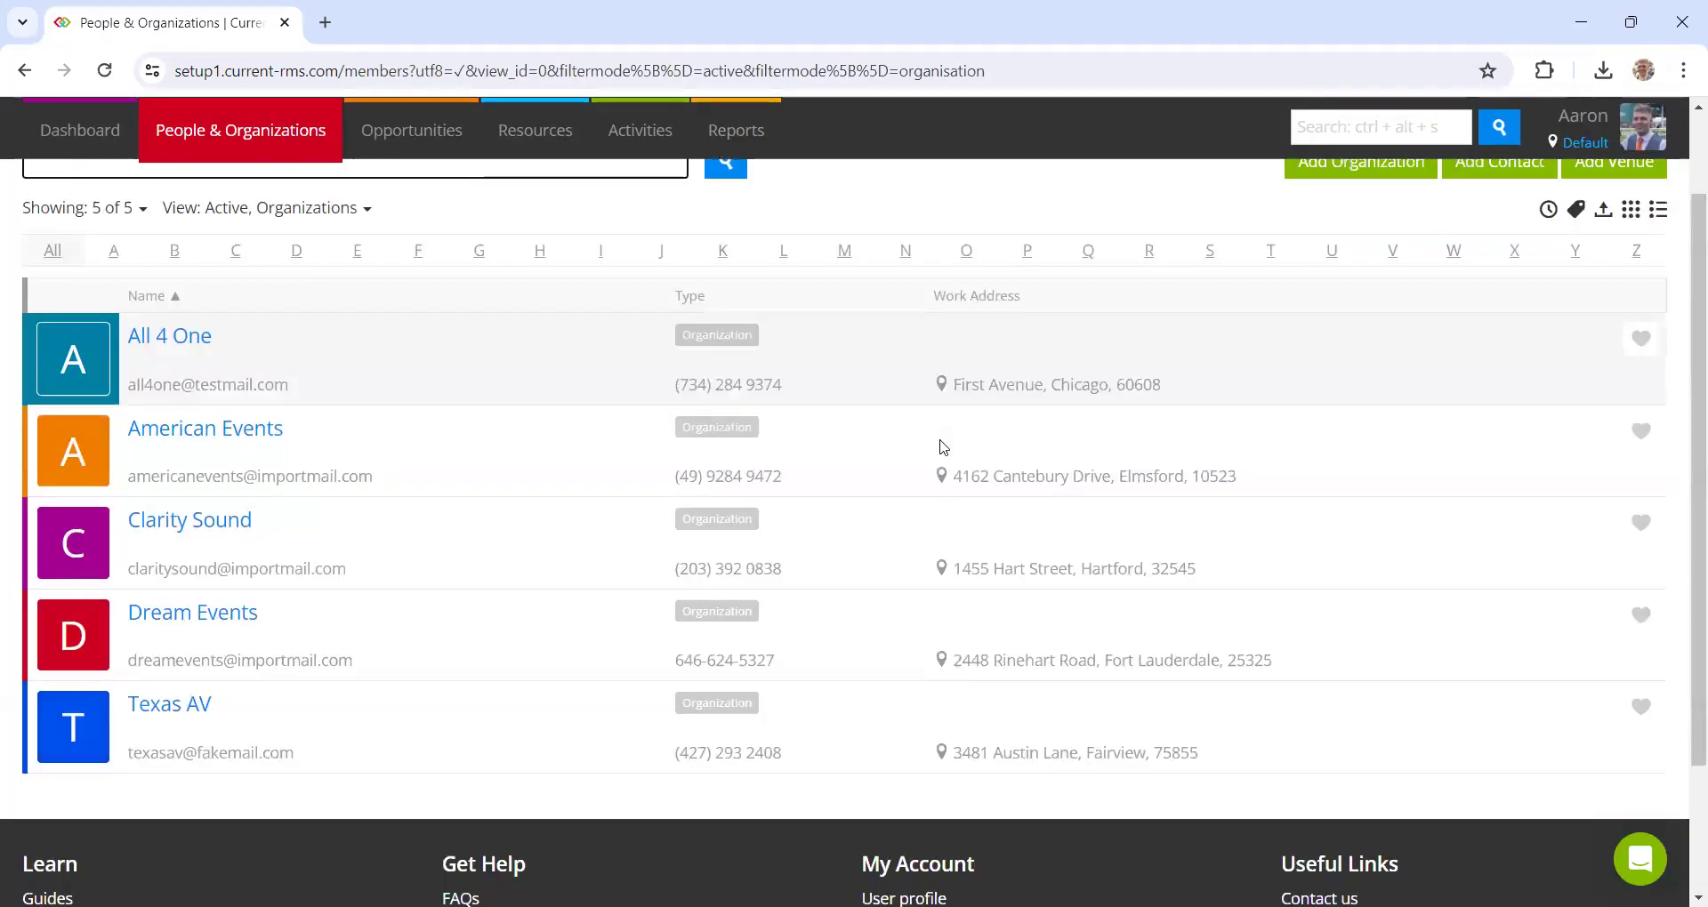